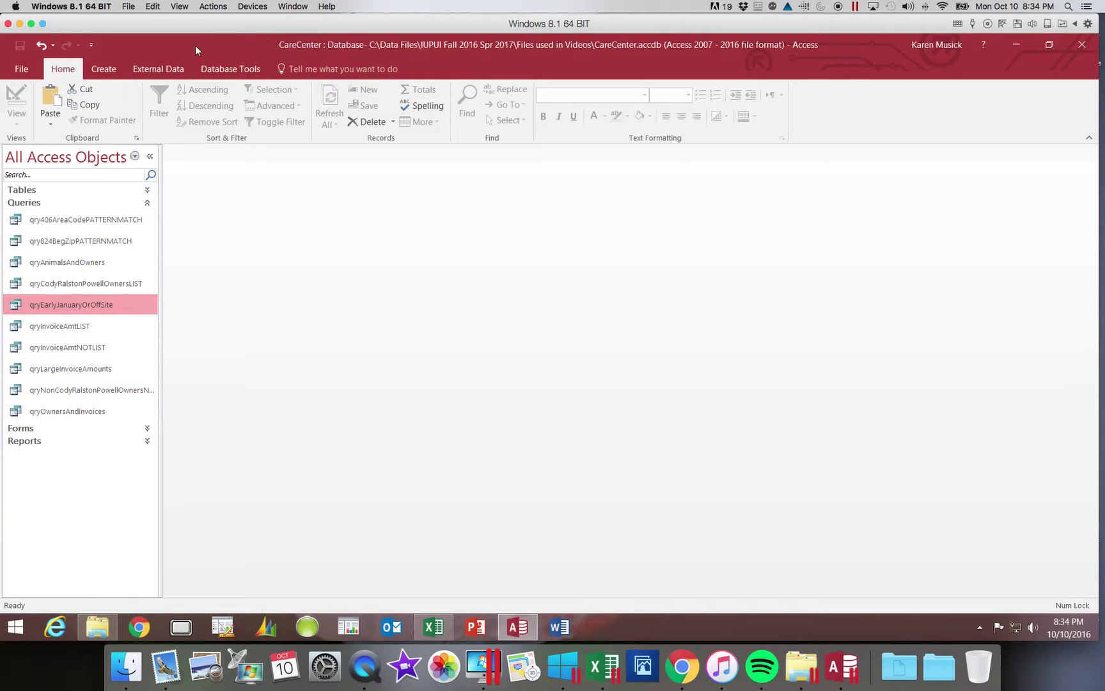
# - Create a new query in Design view based on tblOwner and enlarge its field list to show all fields
pyautogui.click(104, 69)
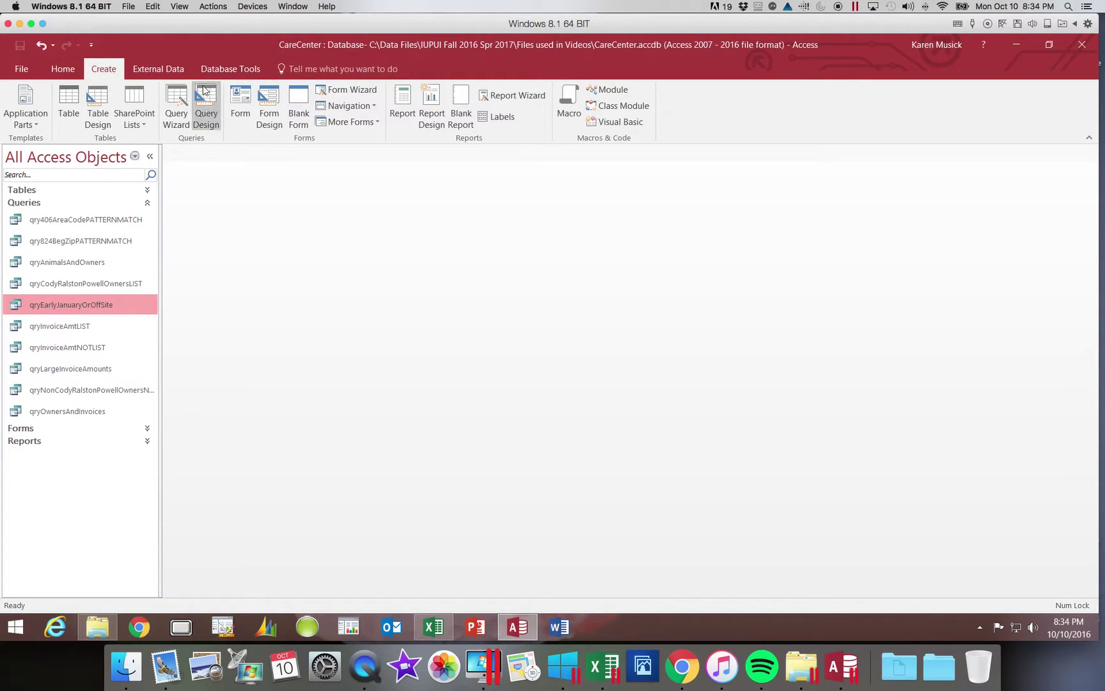
pyautogui.click(207, 115)
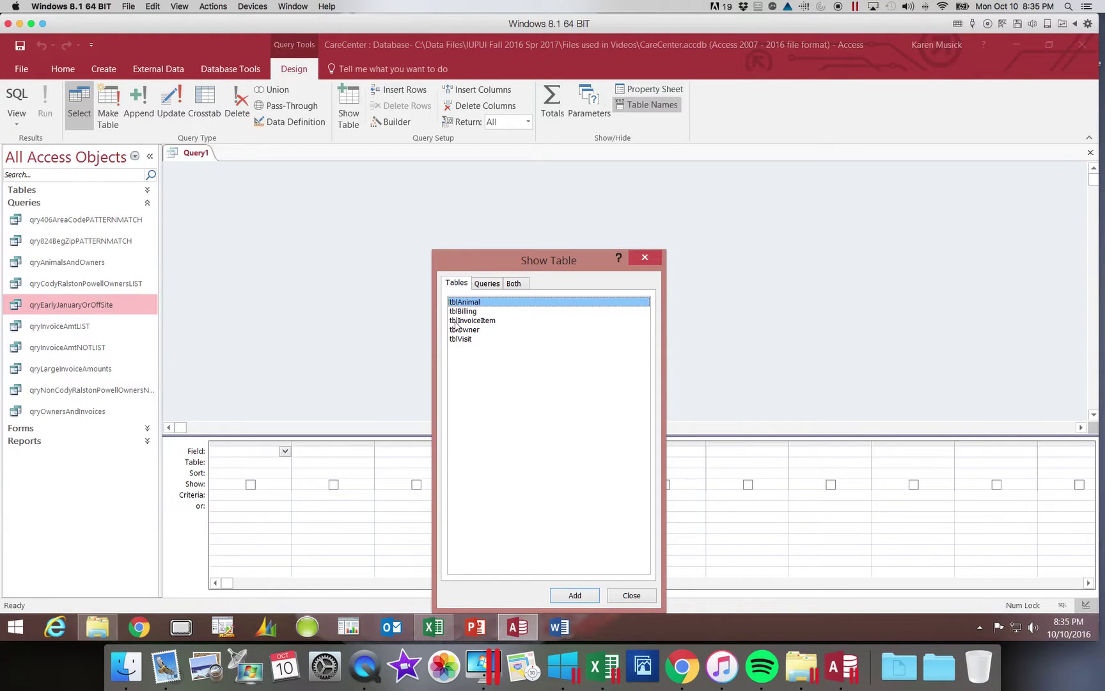
pyautogui.doubleClick(476, 330)
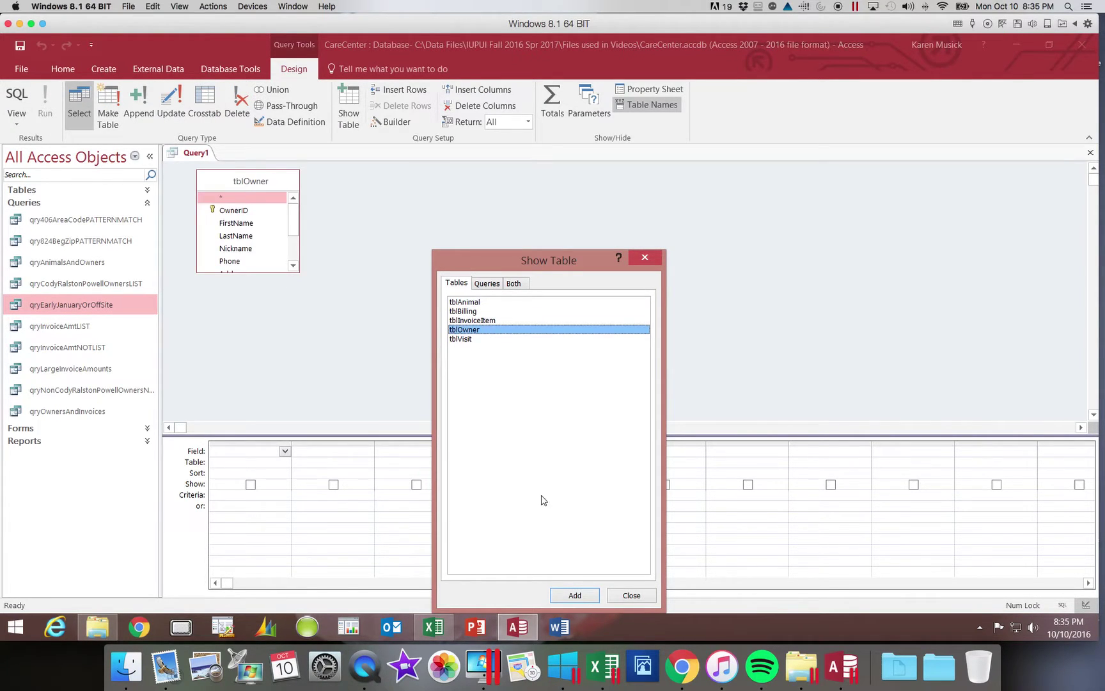
pyautogui.click(632, 595)
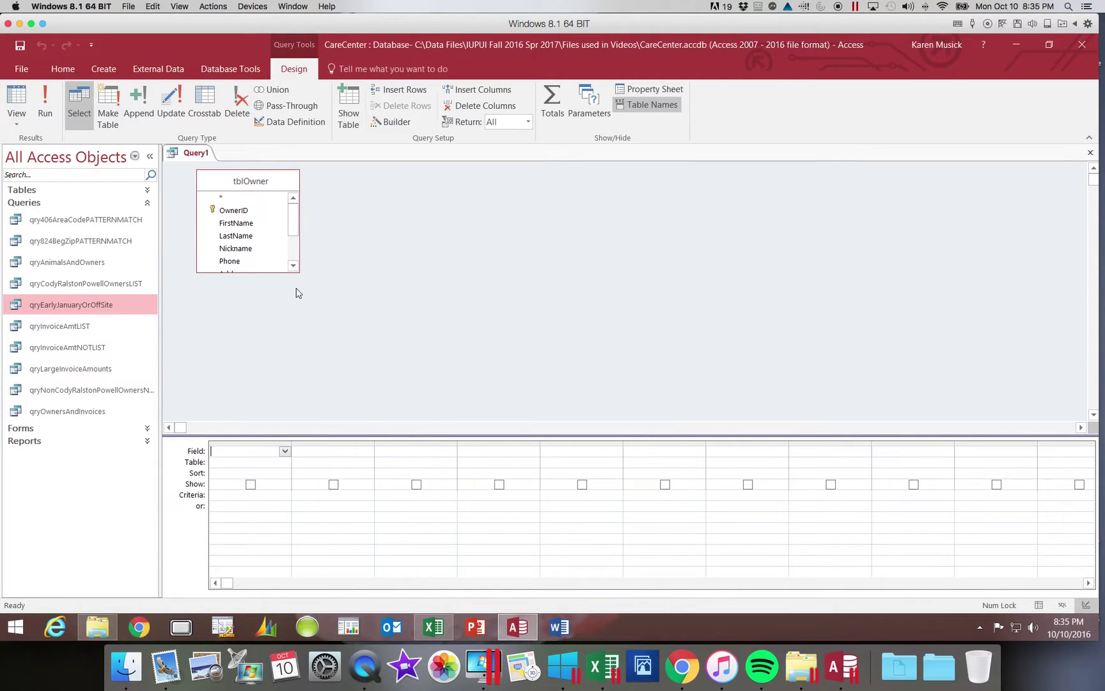
pyautogui.moveTo(271, 273); pyautogui.dragTo(271, 342)
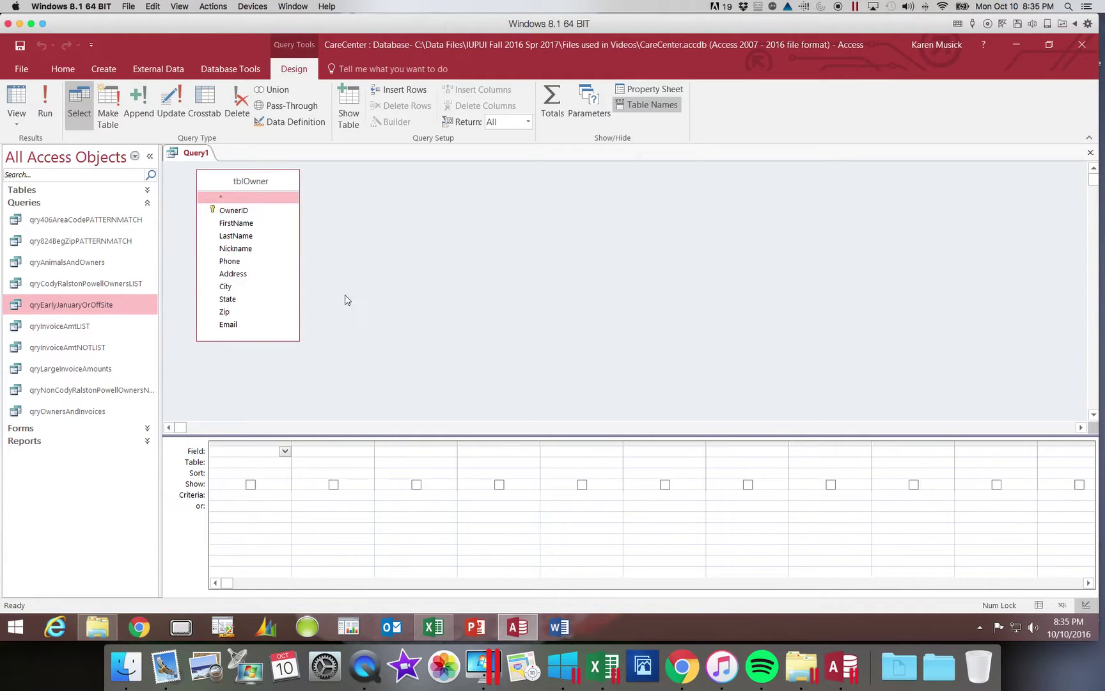
# - Add all tblOwner fields to the design grid starting in the second column, leaving the first column blank
pyautogui.doubleClick(258, 186)
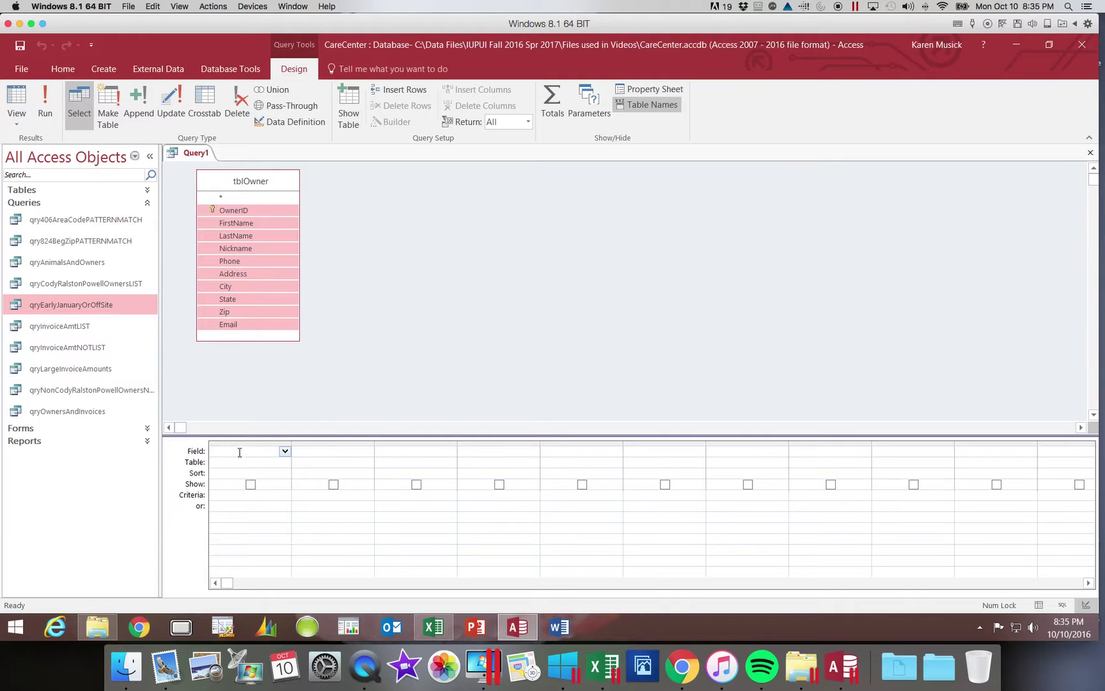
pyautogui.moveTo(223, 212); pyautogui.dragTo(349, 455)
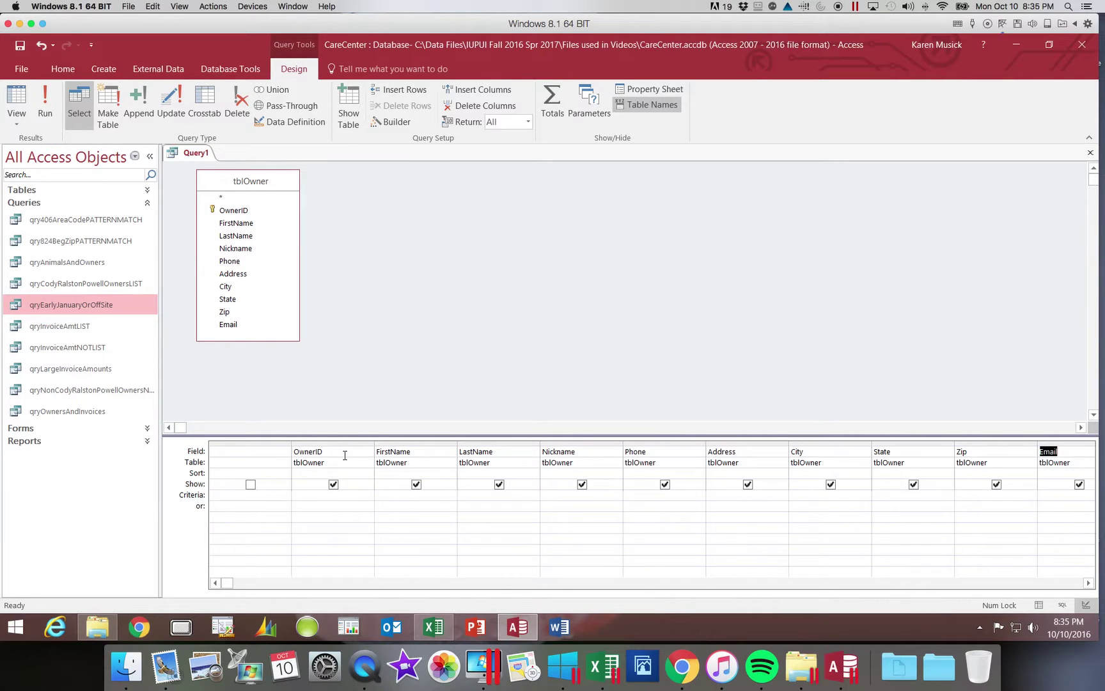
pyautogui.click(230, 454)
# - Save the query as qryOwnersByNameCALC
pyautogui.click(24, 49)
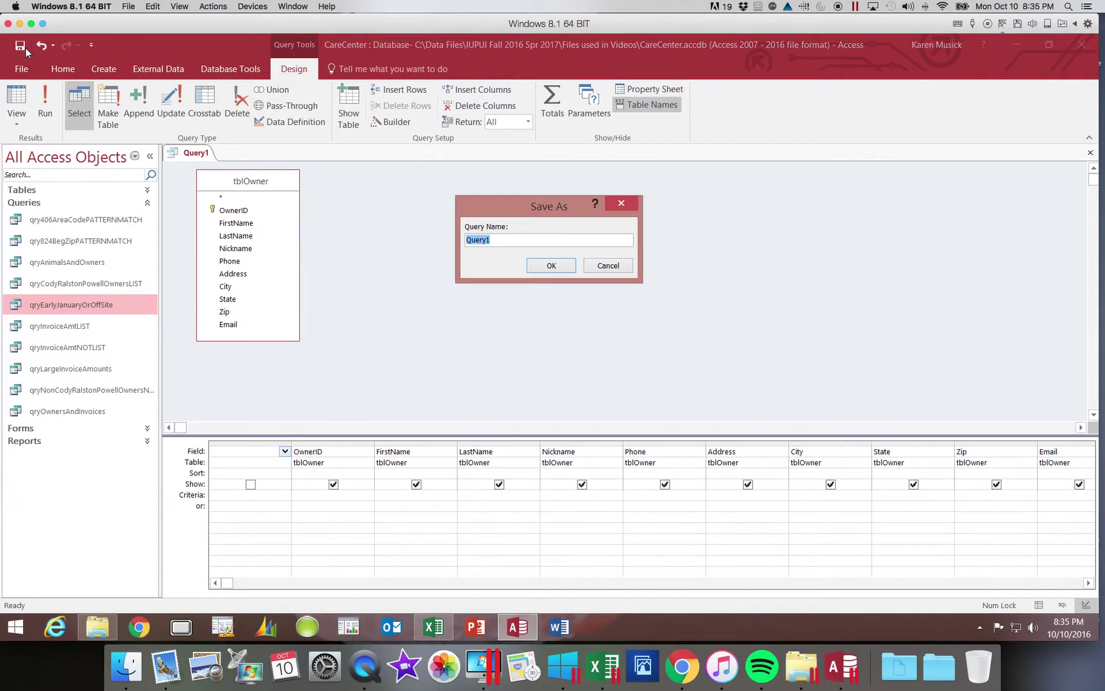
pyautogui.write('qryOwnersByNa')
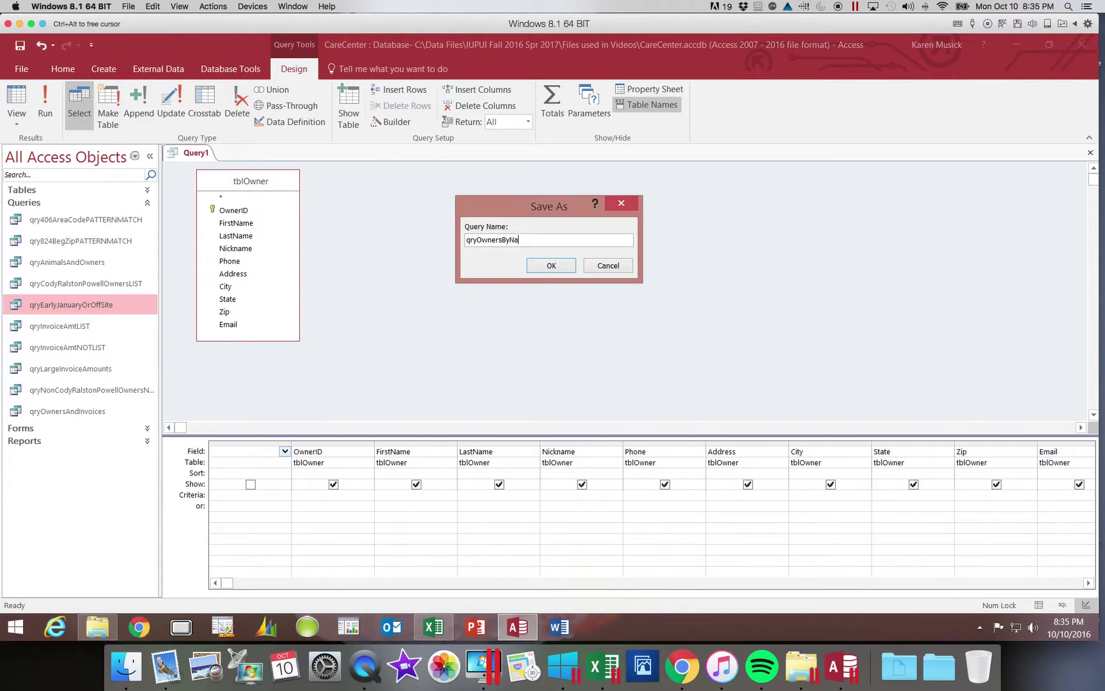
pyautogui.write('meCALC')
pyautogui.click(552, 266)
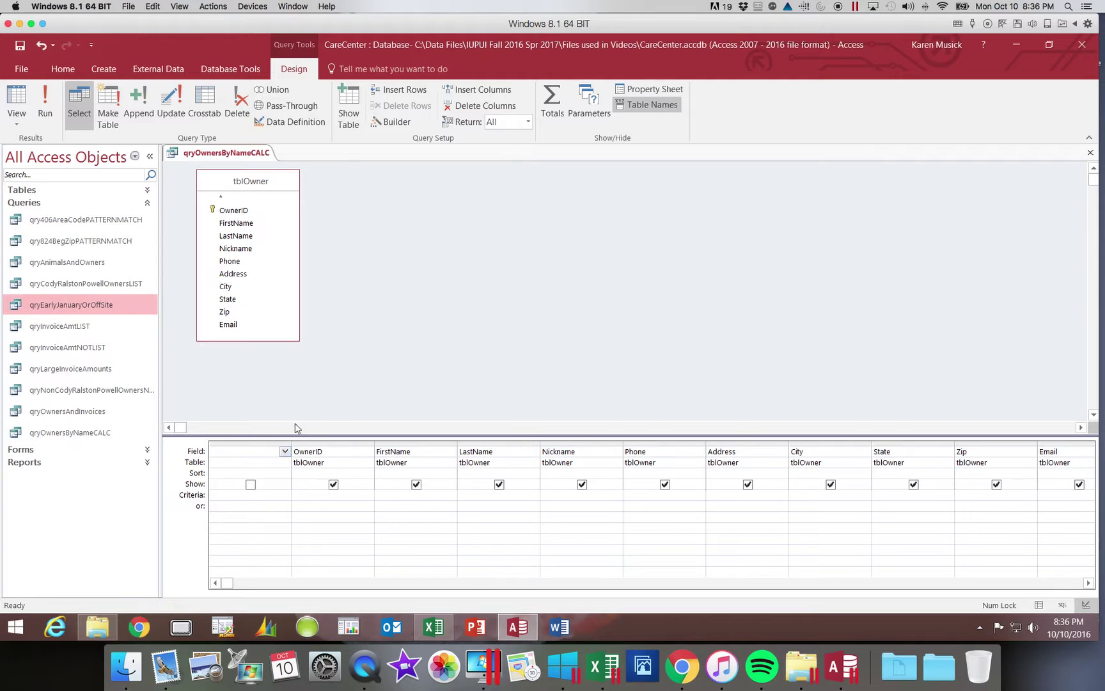
# - Start an expression for the blank first column in the Expression Builder with the built-in Program Flow function IIf
pyautogui.click(401, 127)
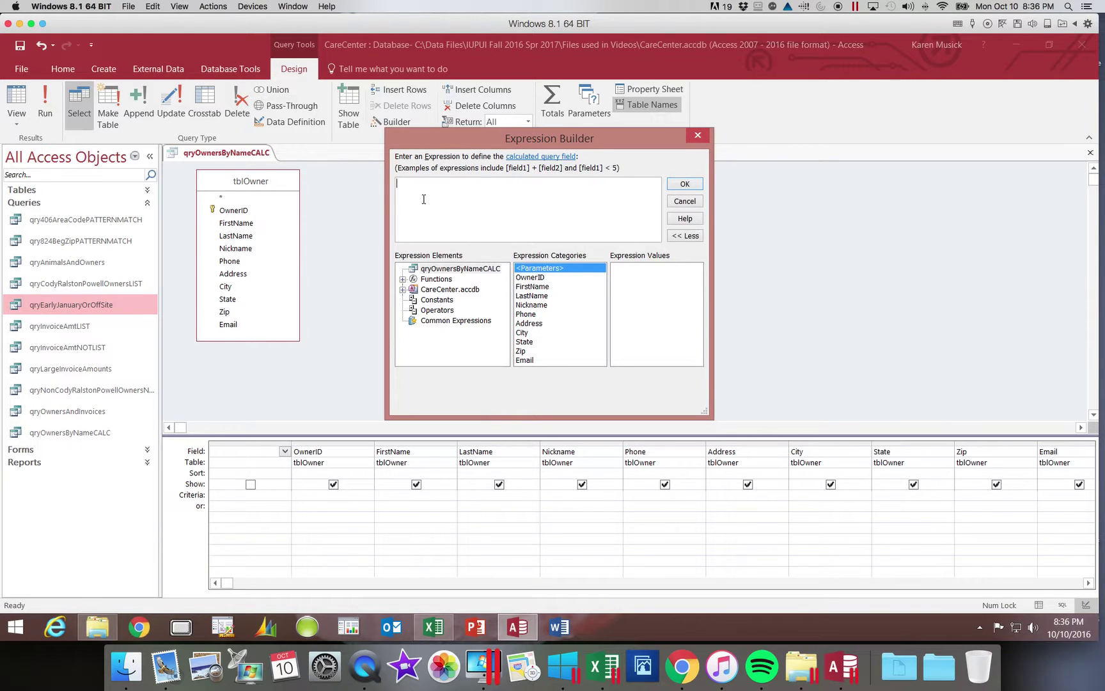
pyautogui.click(403, 280)
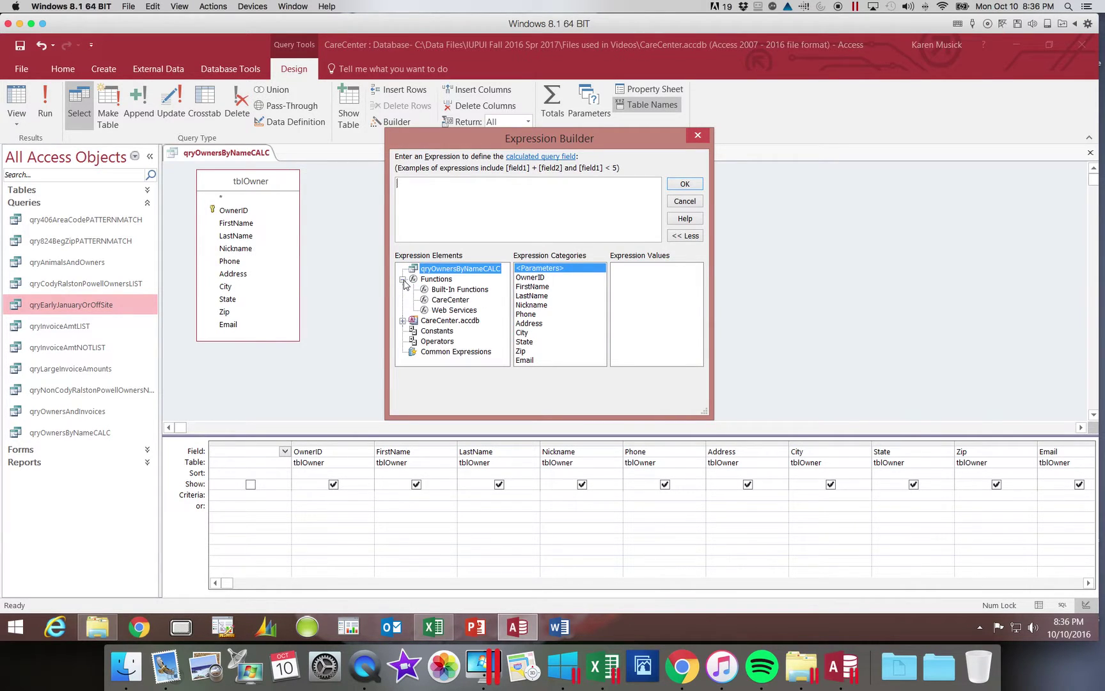
pyautogui.click(441, 291)
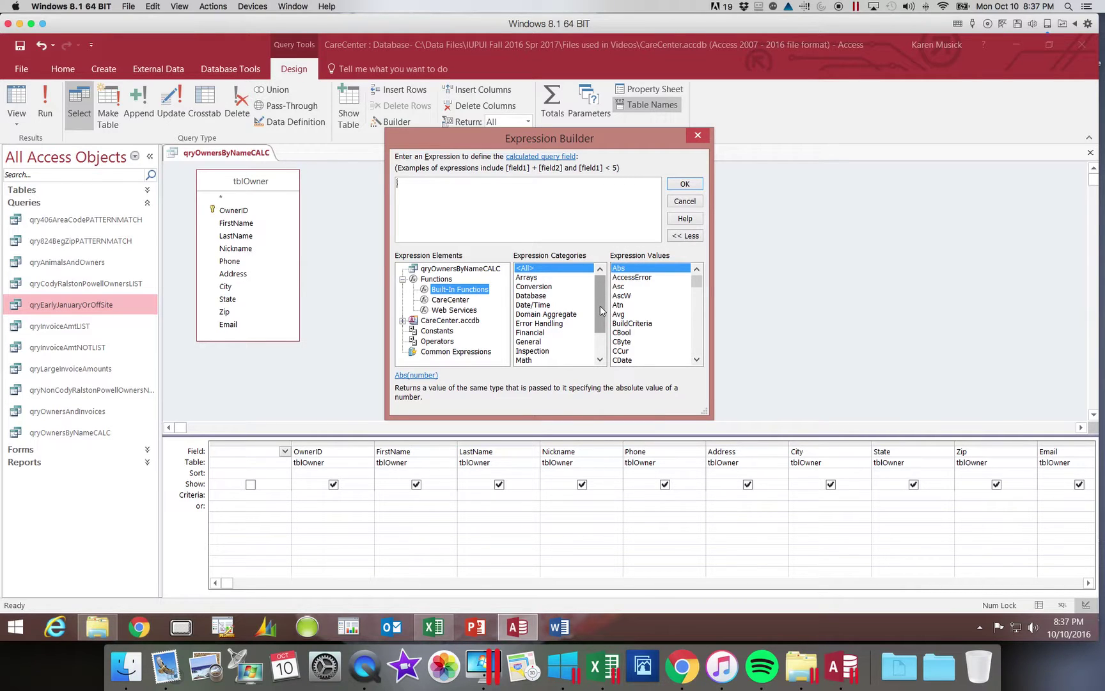
pyautogui.moveTo(599, 310); pyautogui.dragTo(600, 337)
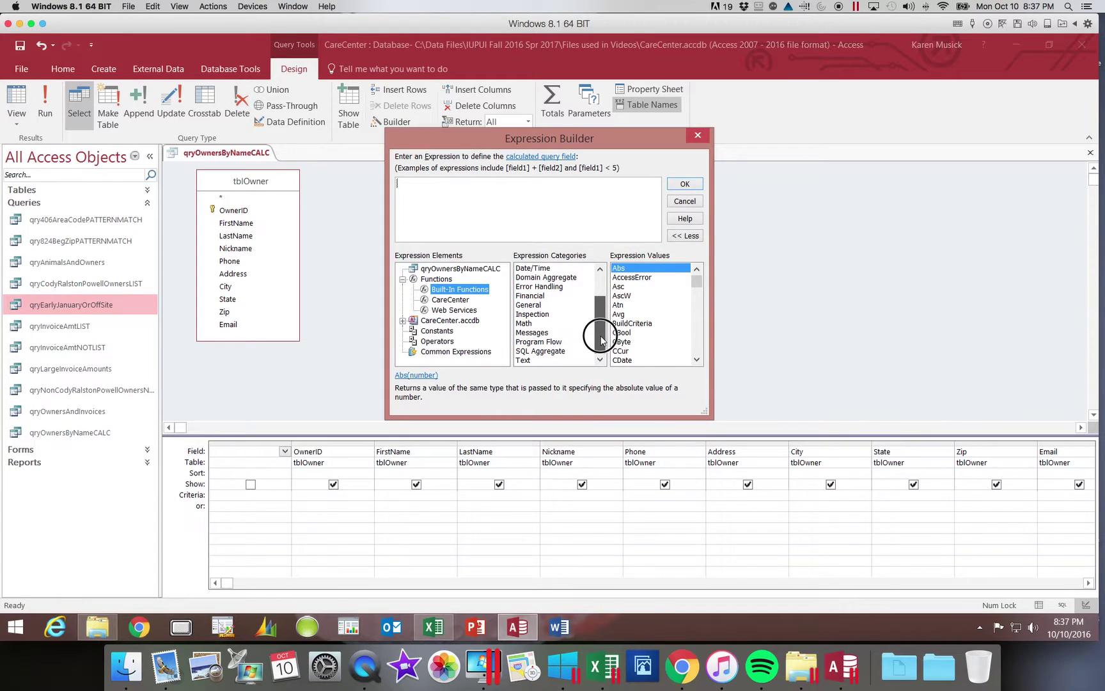
pyautogui.click(554, 343)
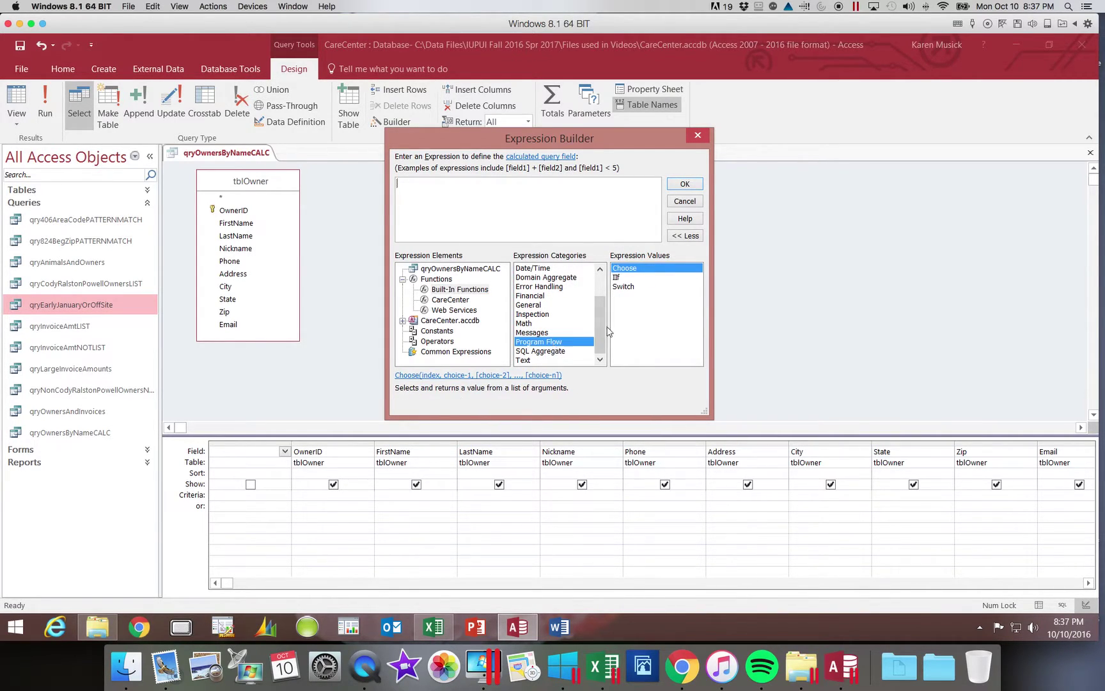
pyautogui.click(616, 278)
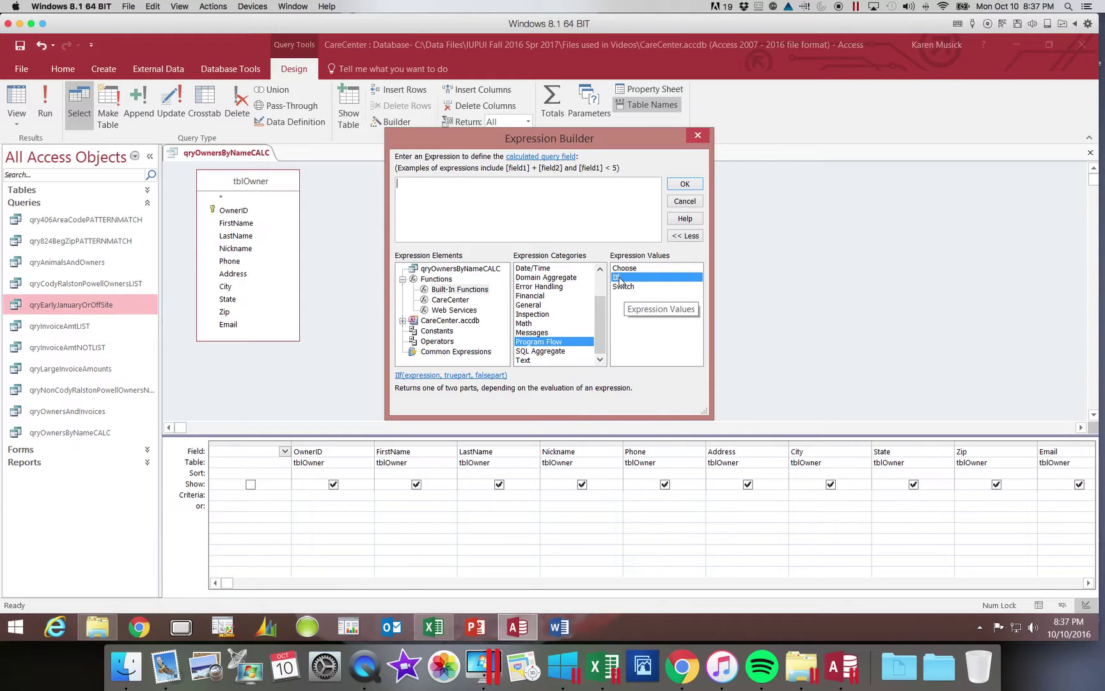
pyautogui.doubleClick(618, 279)
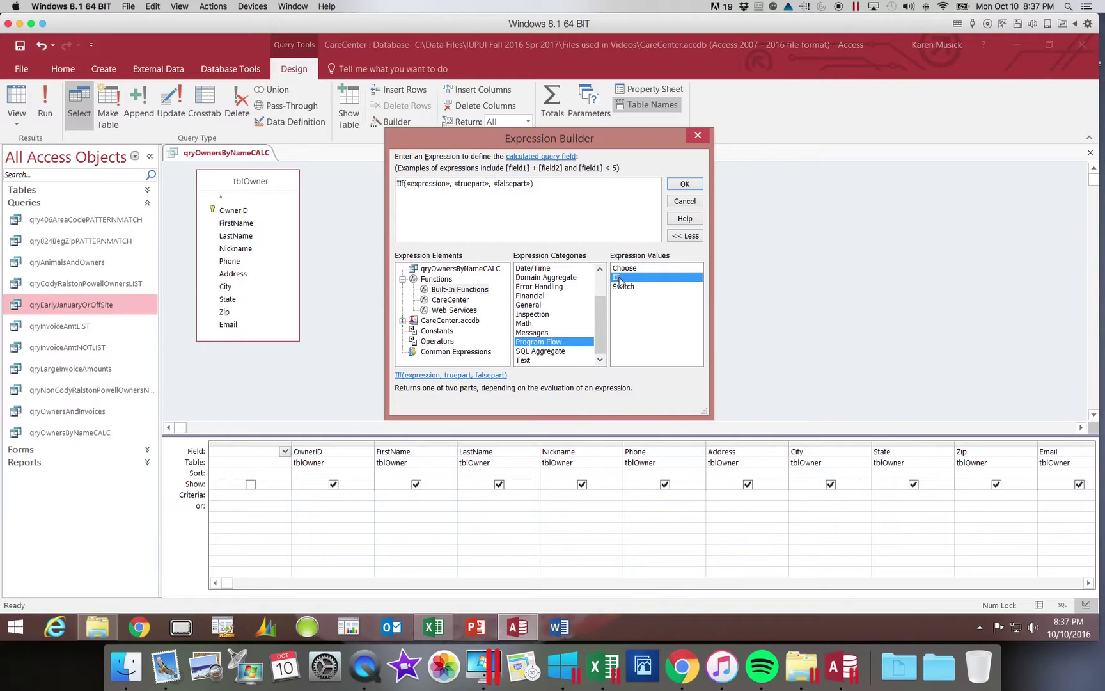
# - Replace the IIf function's expression placeholder with the IsNull function from the Inspection category
pyautogui.click(431, 184)
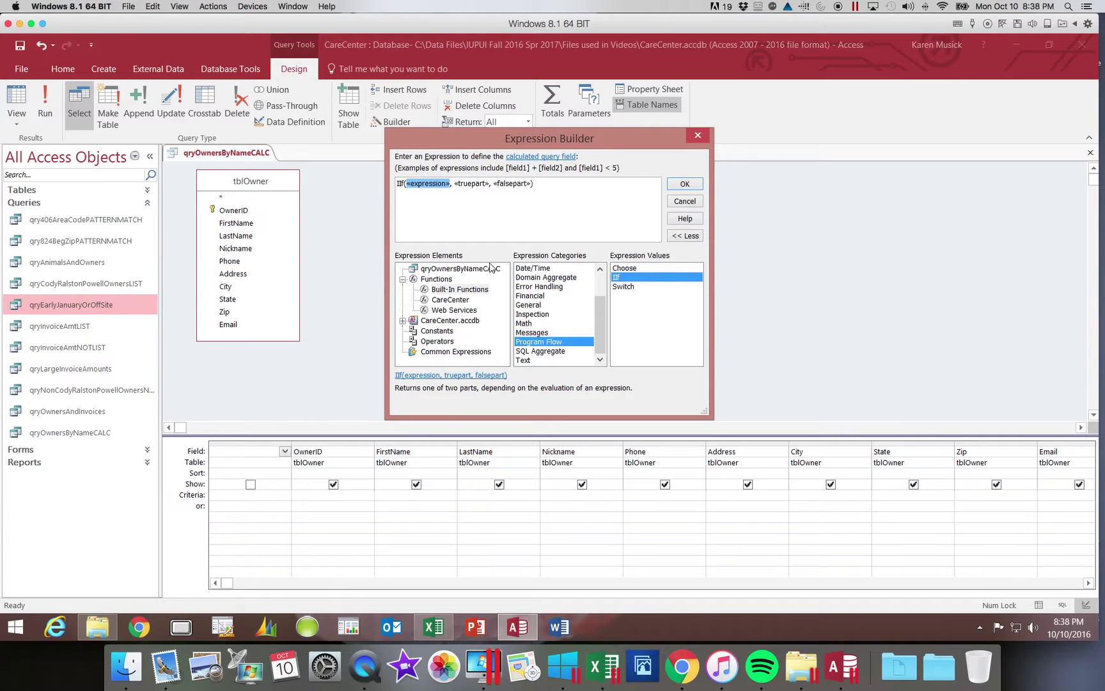
pyautogui.click(545, 314)
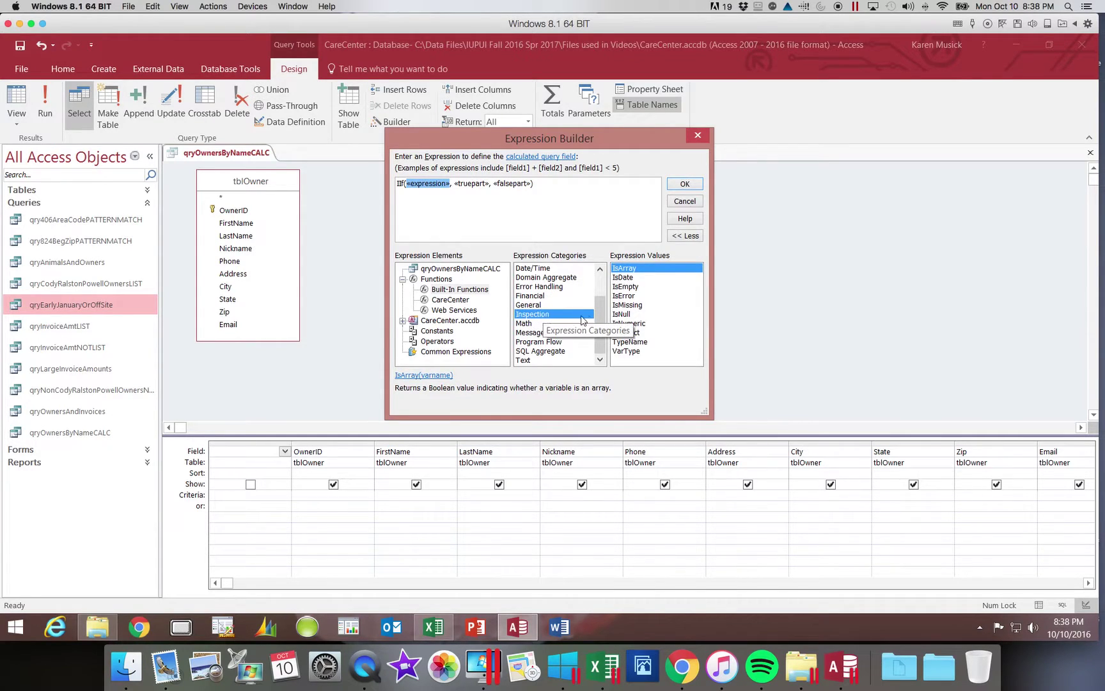
pyautogui.click(629, 316)
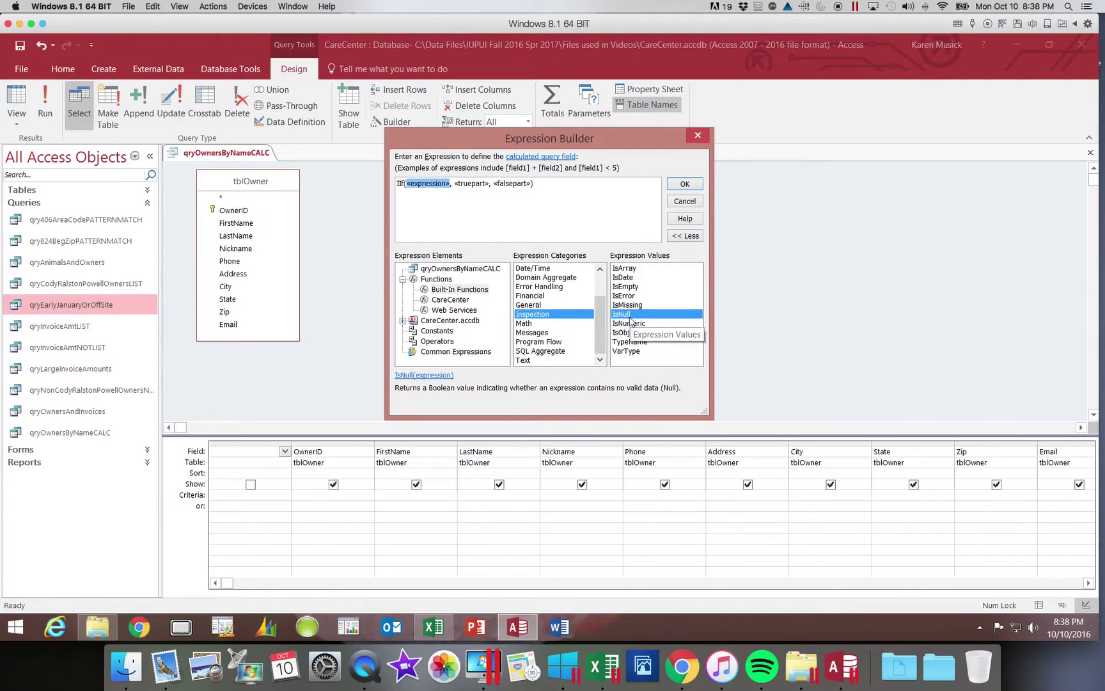
pyautogui.click(623, 315)
pyautogui.doubleClick(623, 315)
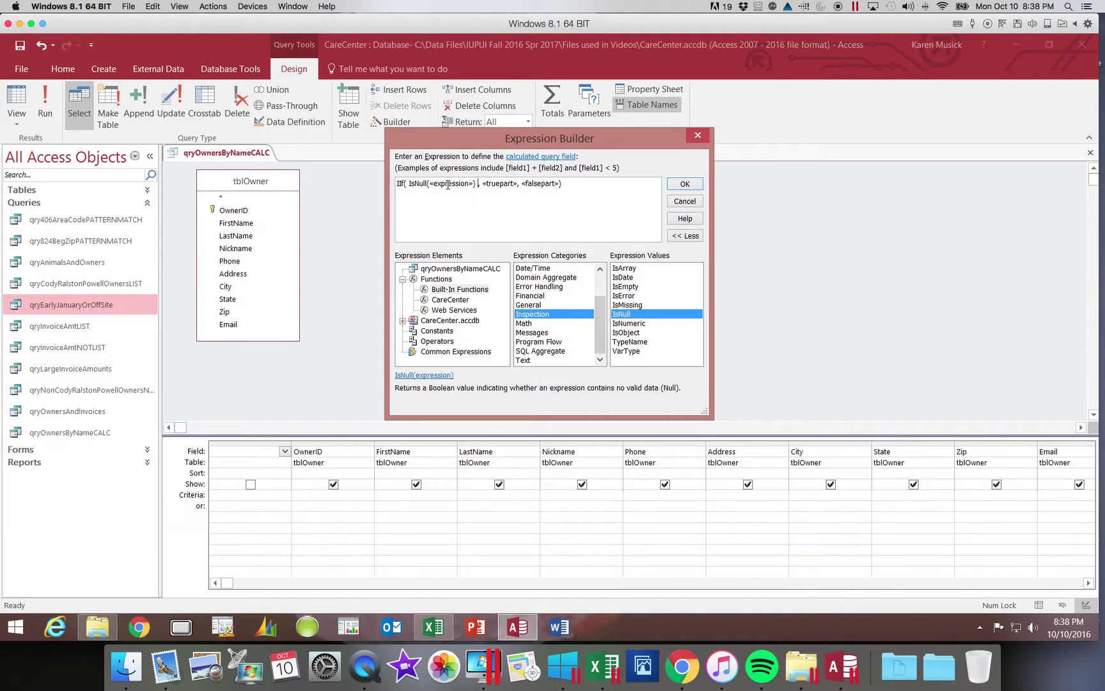
# - Set the IsNull function's argument to the query's Nickname field
pyautogui.click(451, 184)
pyautogui.click(489, 274)
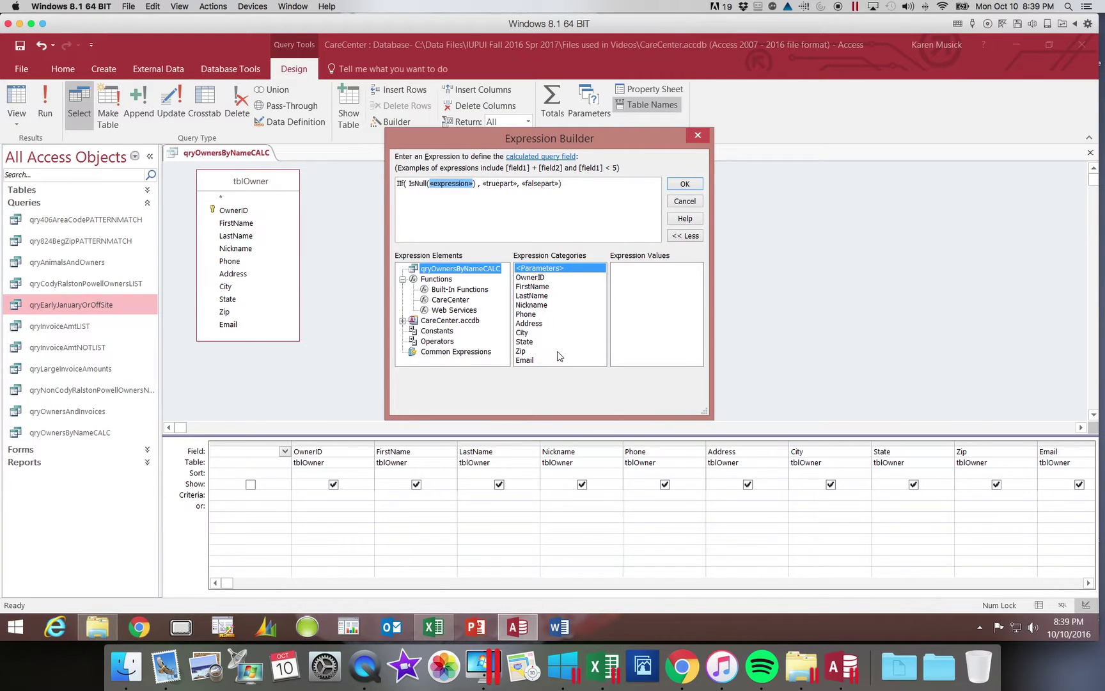
pyautogui.click(542, 307)
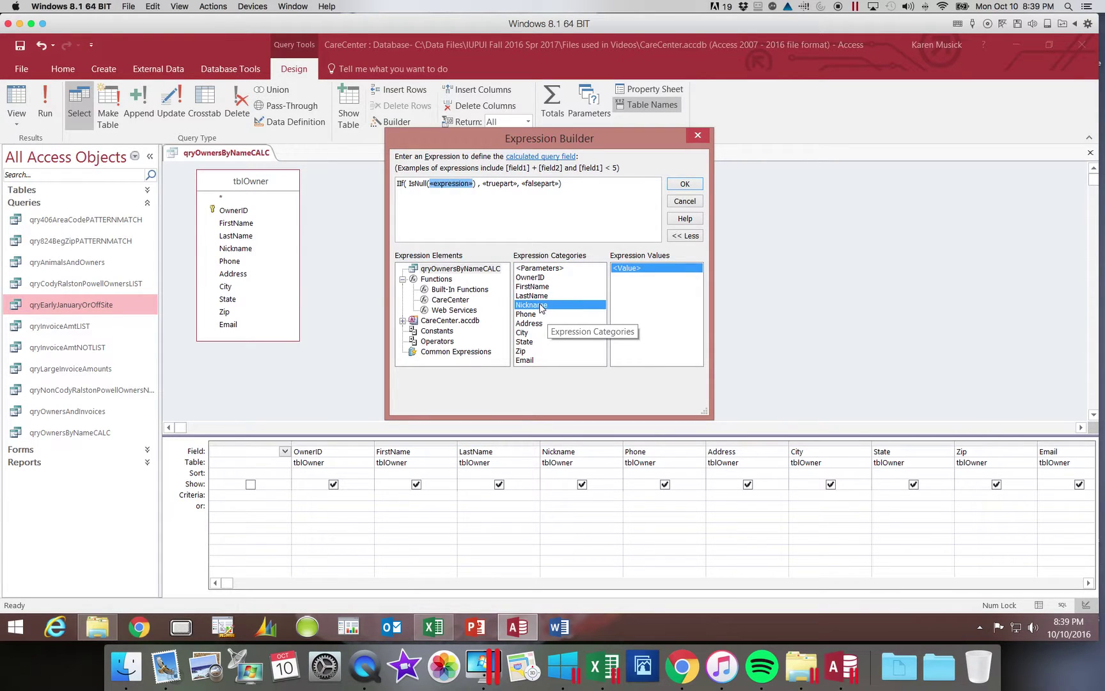
pyautogui.doubleClick(541, 306)
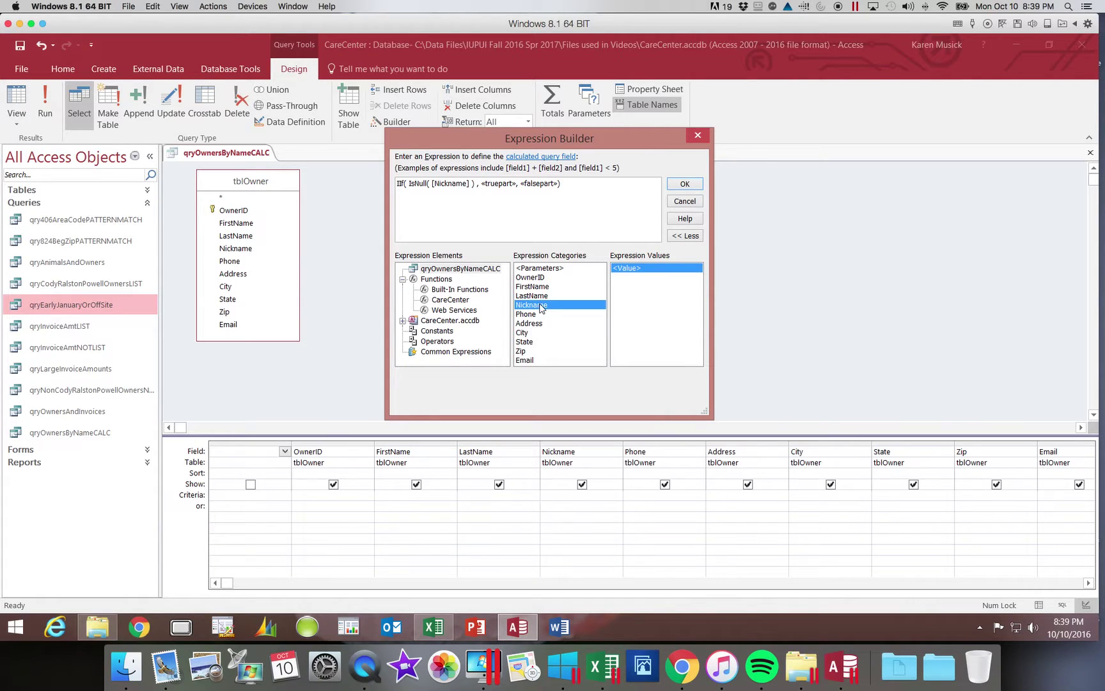
# - Replace the IIf function's truepart placeholder with [LastName] & ", " & [FirstName]
pyautogui.click(497, 184)
pyautogui.doubleClick(539, 296)
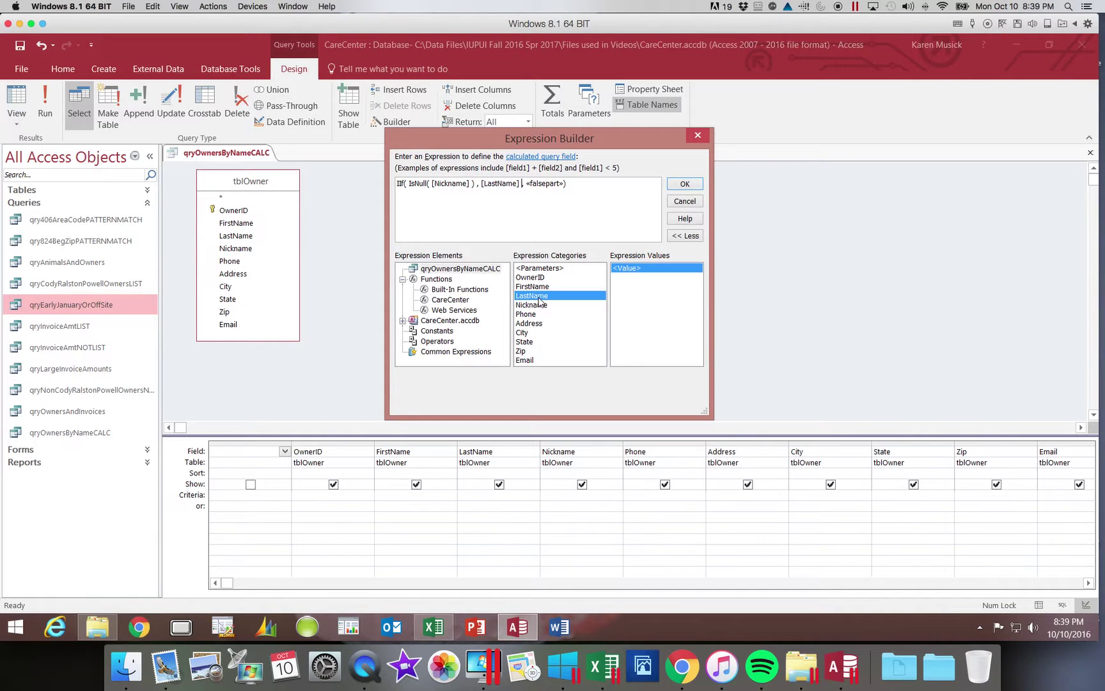
pyautogui.write('&')
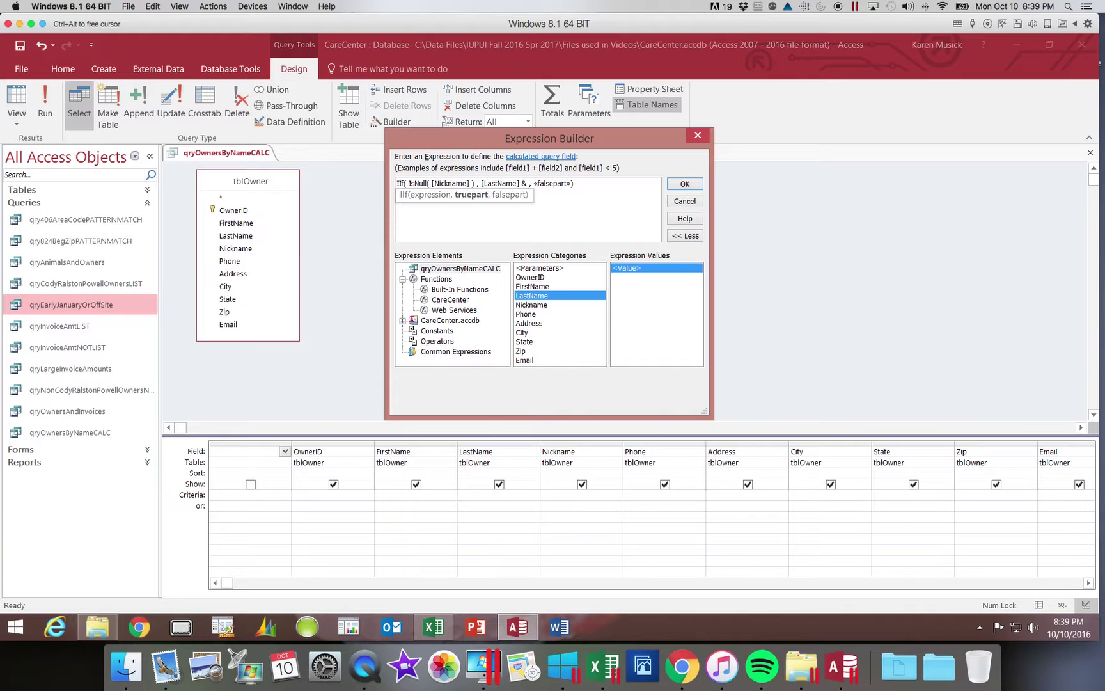
pyautogui.write('", "')
pyautogui.write('&')
pyautogui.doubleClick(551, 287)
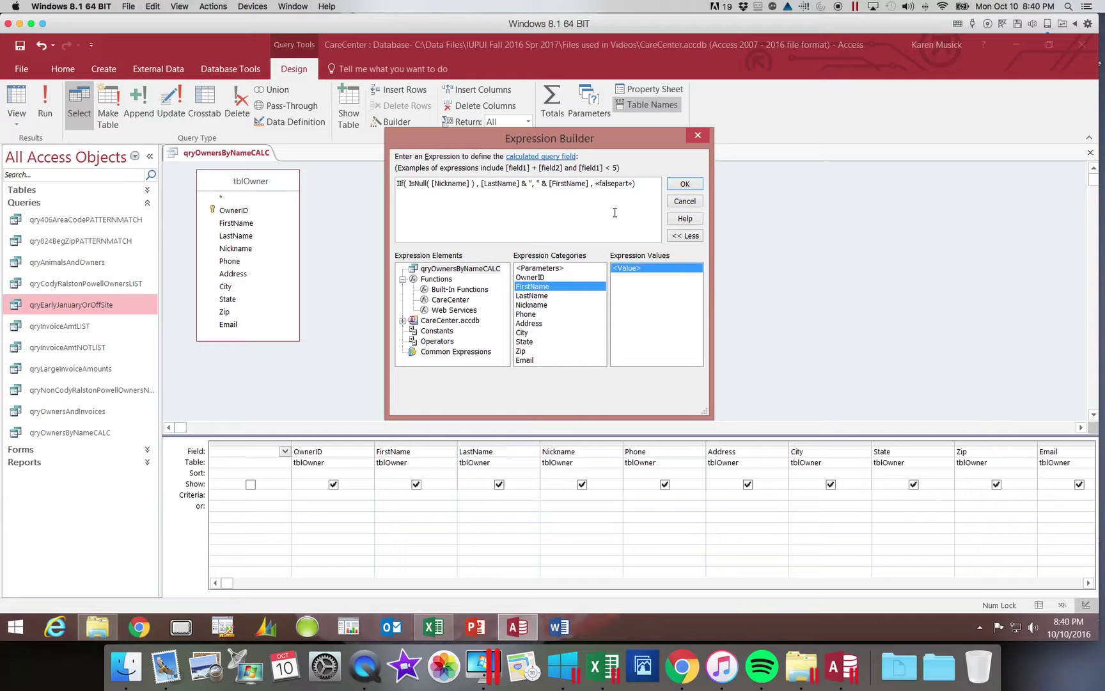
# - Replace the falsepart placeholder with [LastName] & ", " & [Nickname] and accept the expression
pyautogui.click(617, 185)
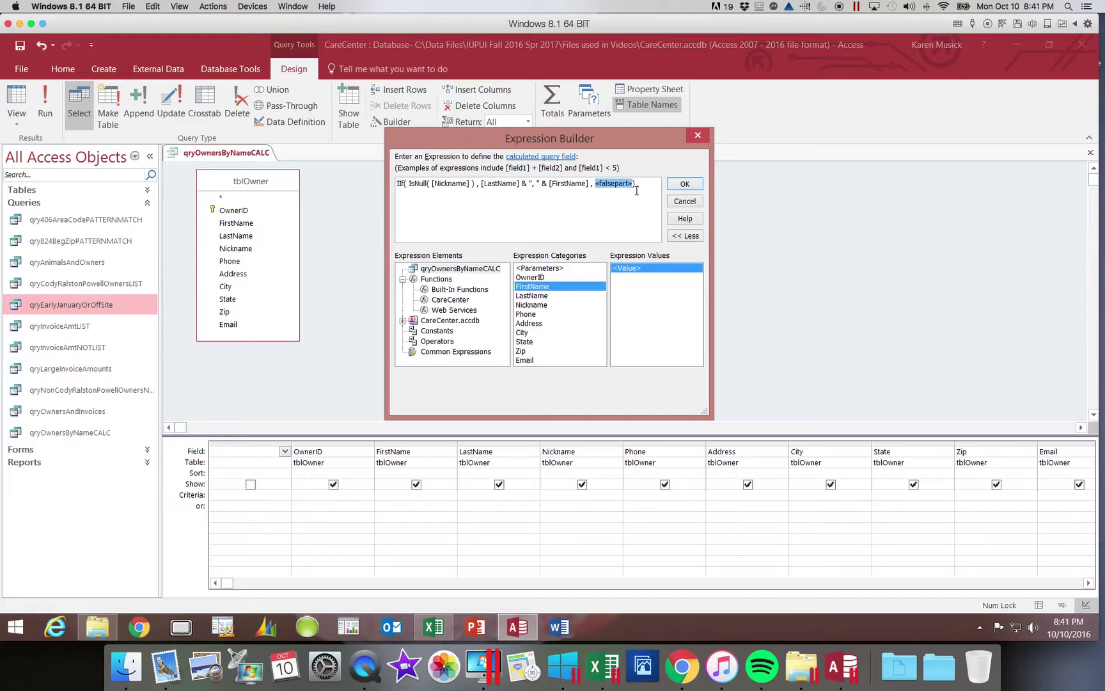
pyautogui.doubleClick(540, 296)
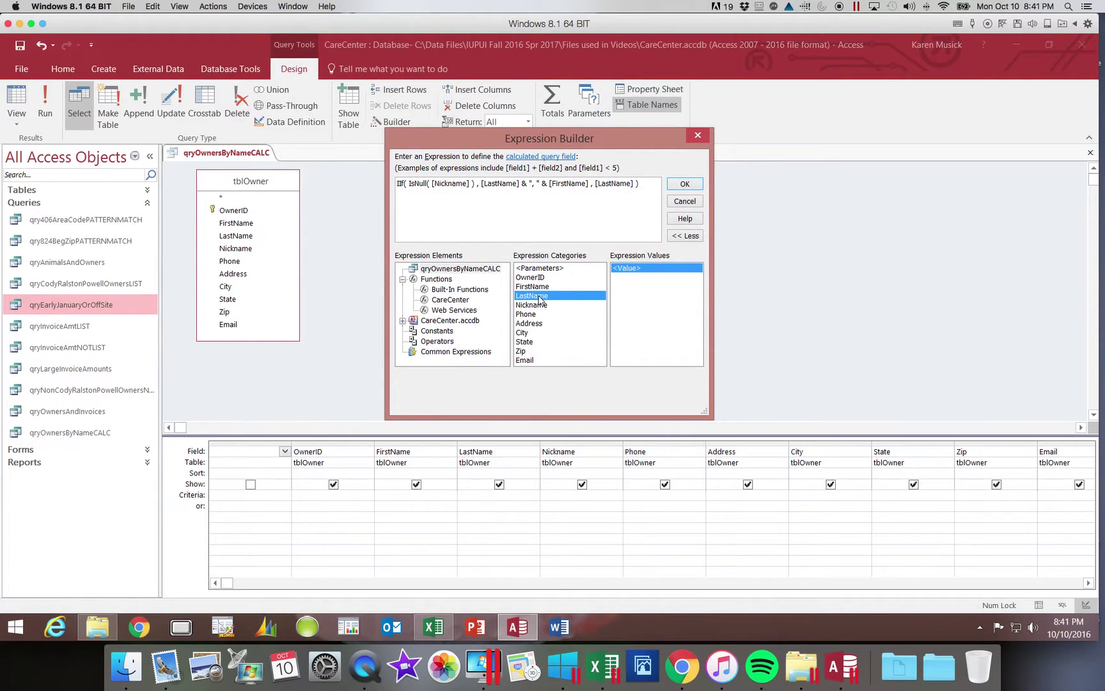
pyautogui.write('&')
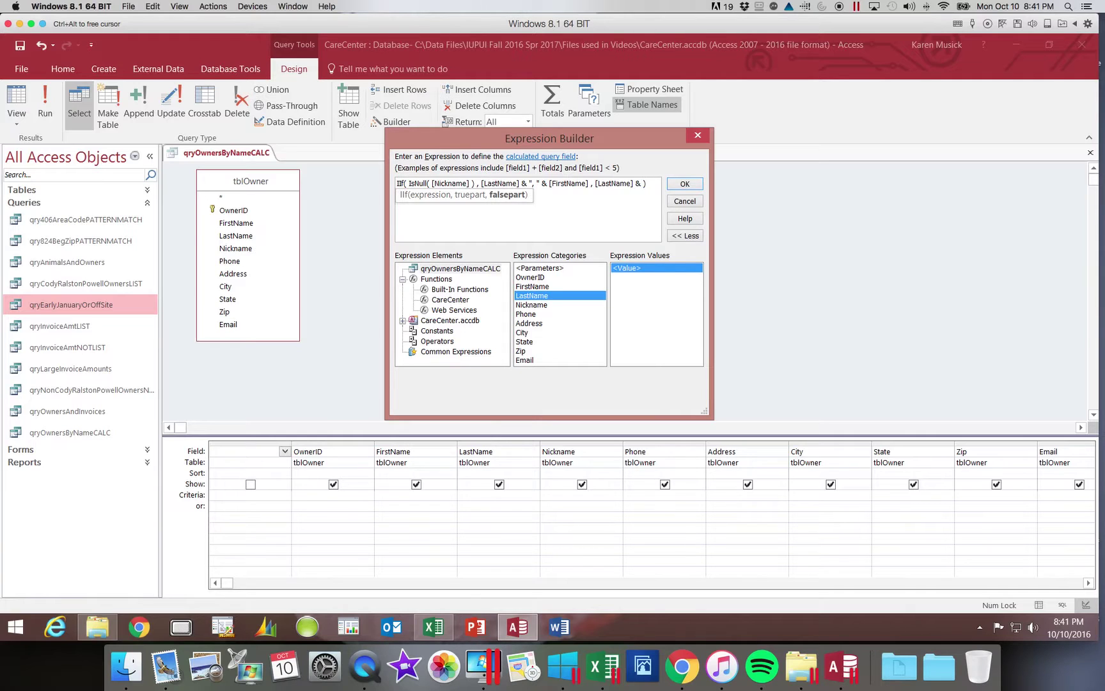
pyautogui.write('", " &')
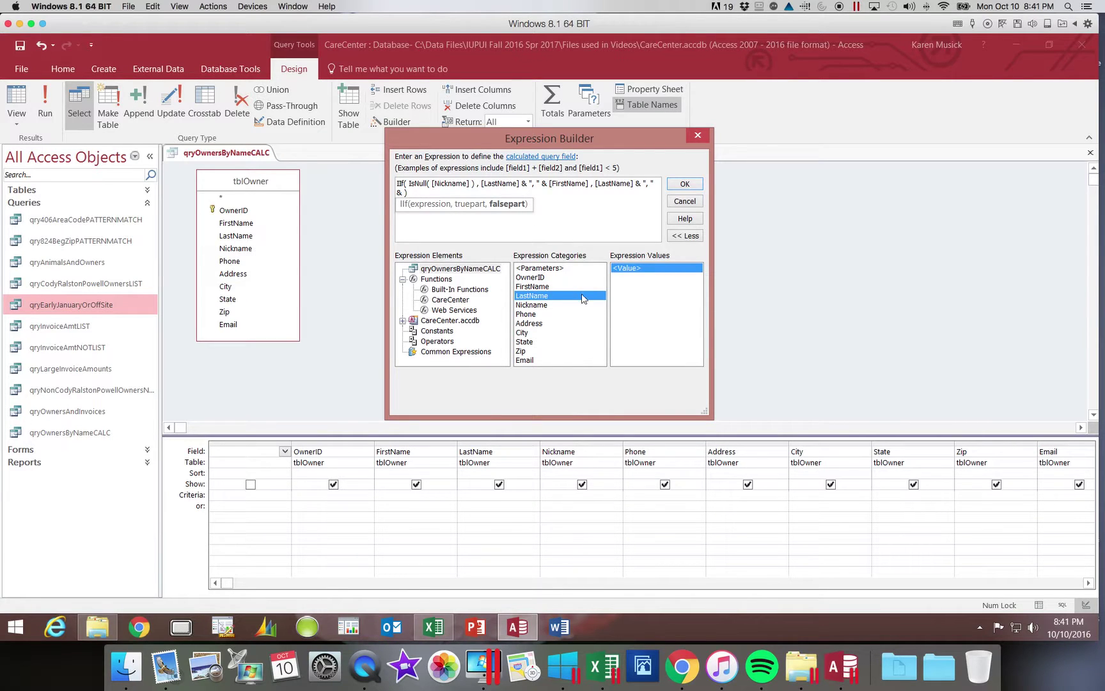
pyautogui.doubleClick(537, 305)
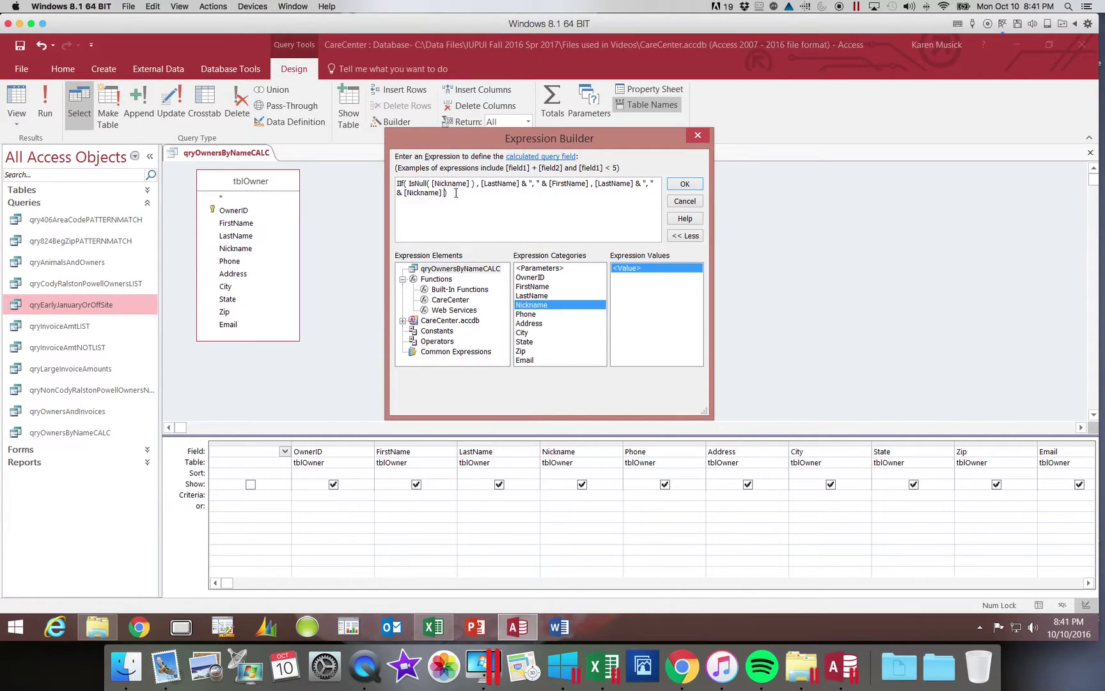
pyautogui.click(683, 185)
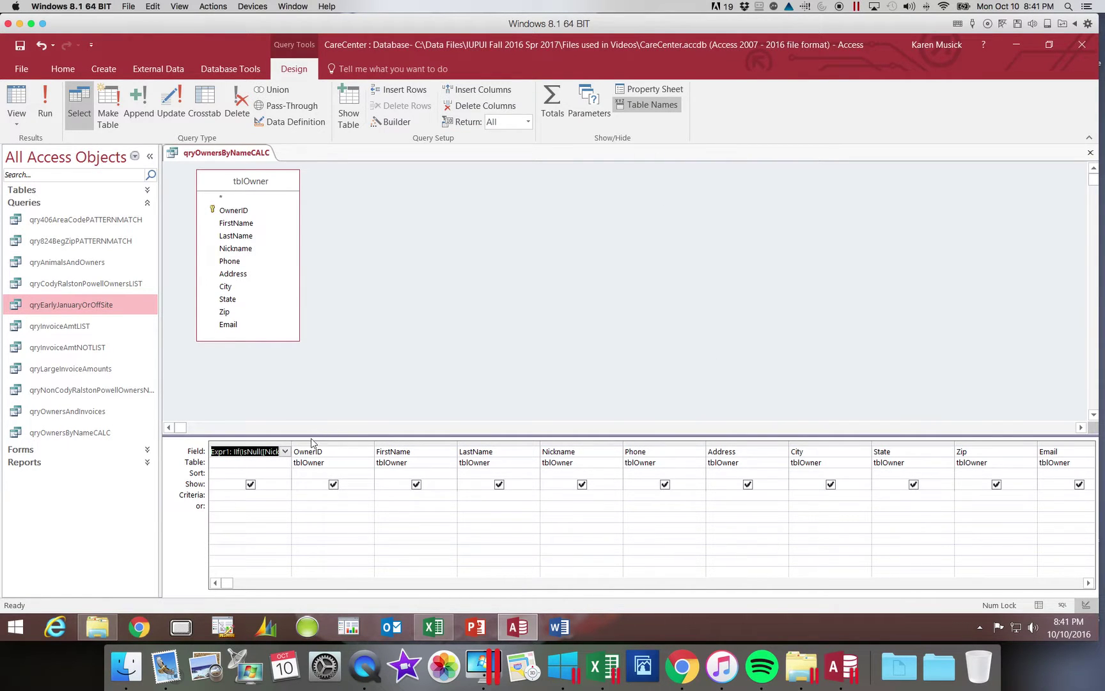
# - Widen the calculated field's column in the design grid to fit the whole expression
pyautogui.moveTo(291, 444); pyautogui.dragTo(581, 455)
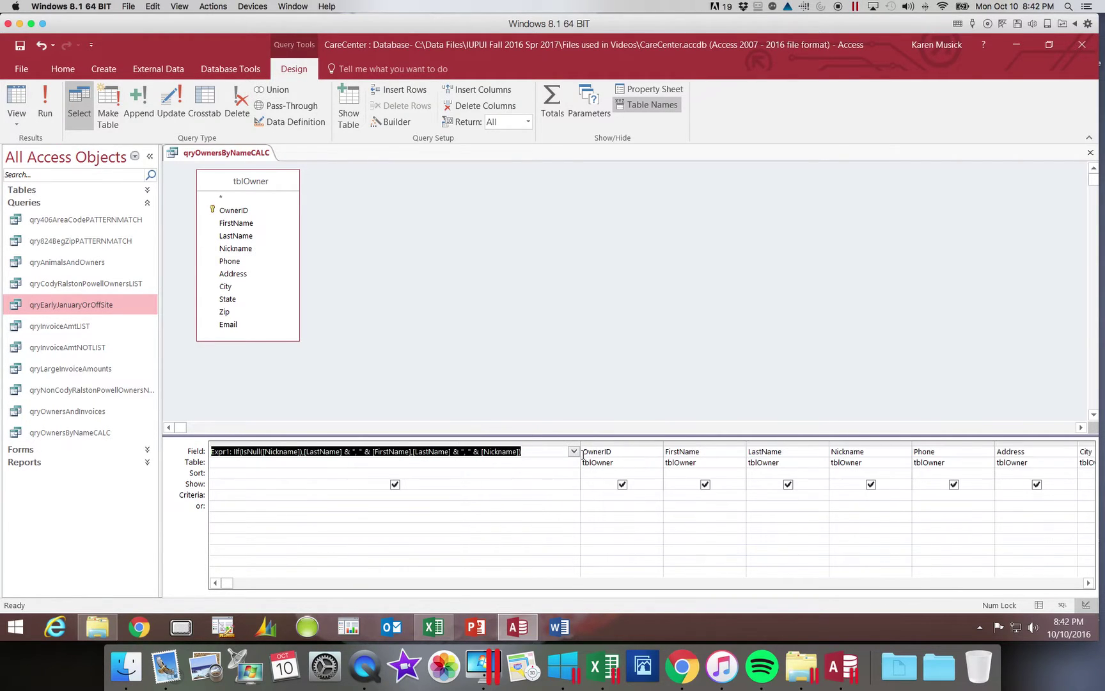
pyautogui.click(246, 473)
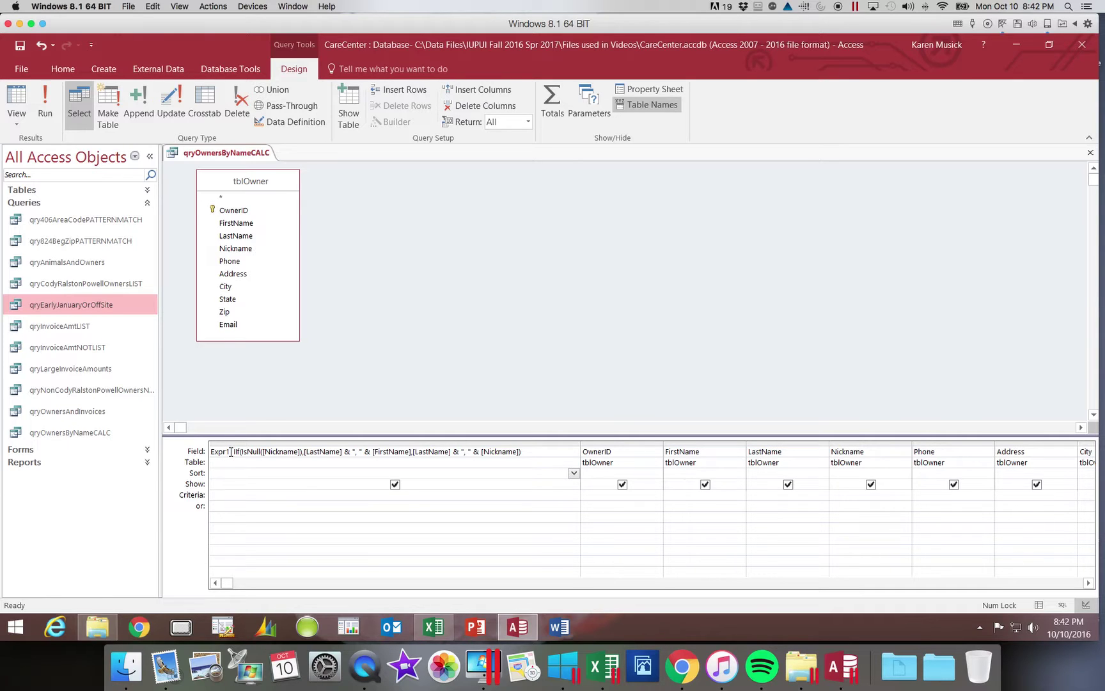
# - Rename the calculated field Owner, keeping the colon and the IIf expression that follow the name
pyautogui.moveTo(231, 452); pyautogui.dragTo(217, 451)
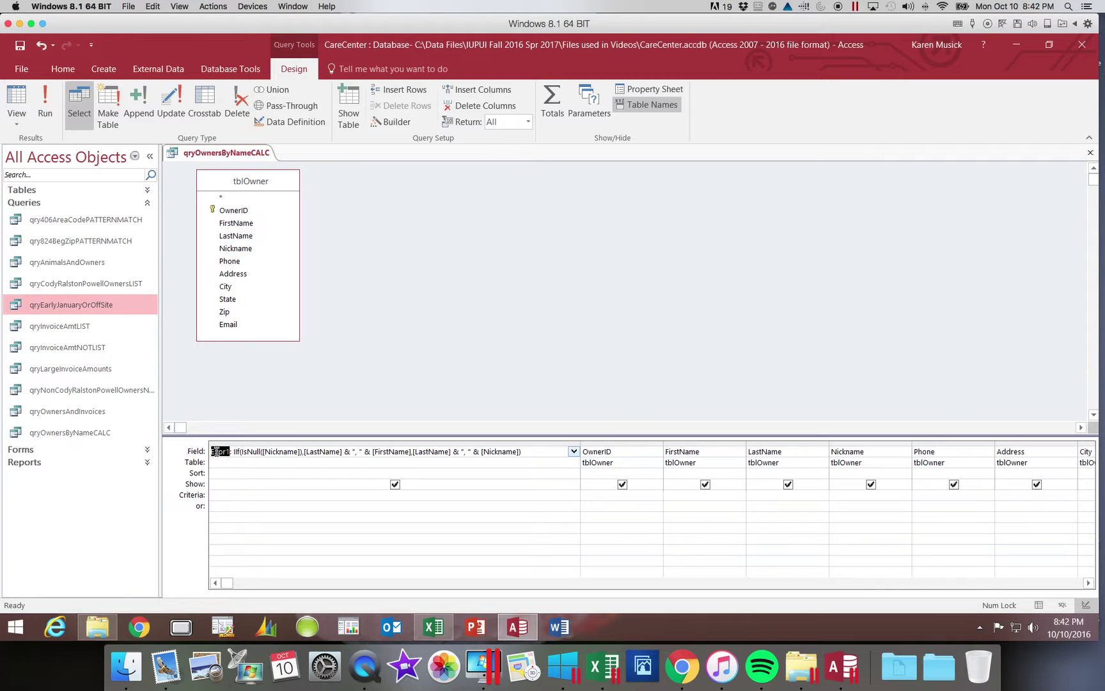
pyautogui.write('Owner')
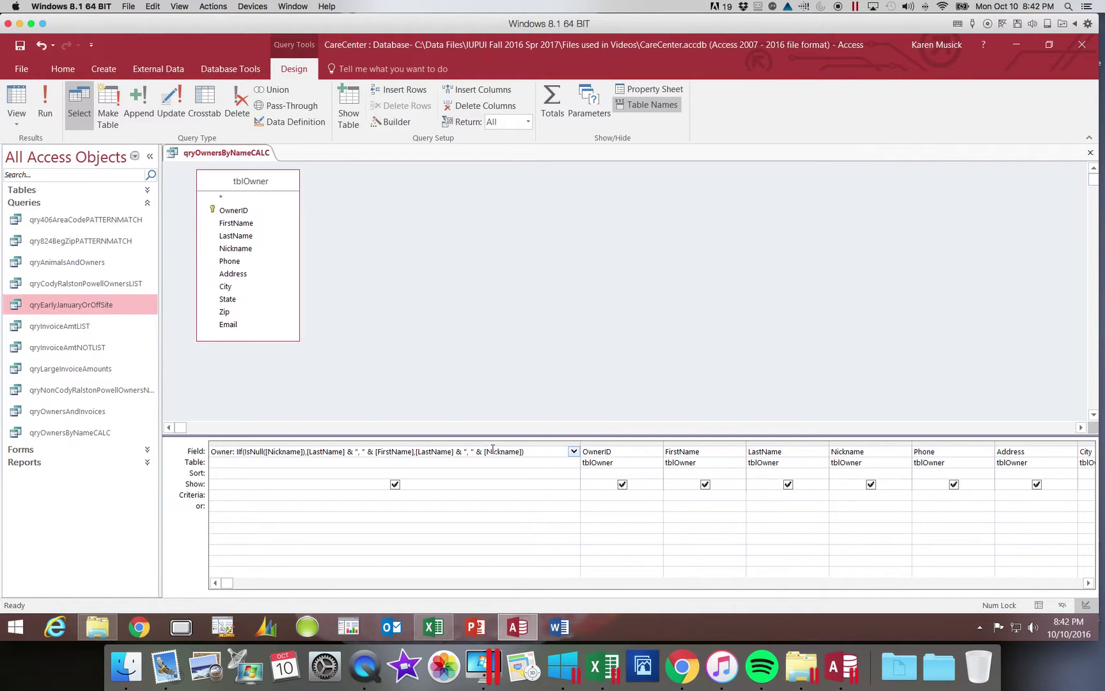
pyautogui.write(':')
pyautogui.write(':')
# - Sort the query by the calculated Owner field in ascending order
pyautogui.click(527, 474)
pyautogui.click(573, 473)
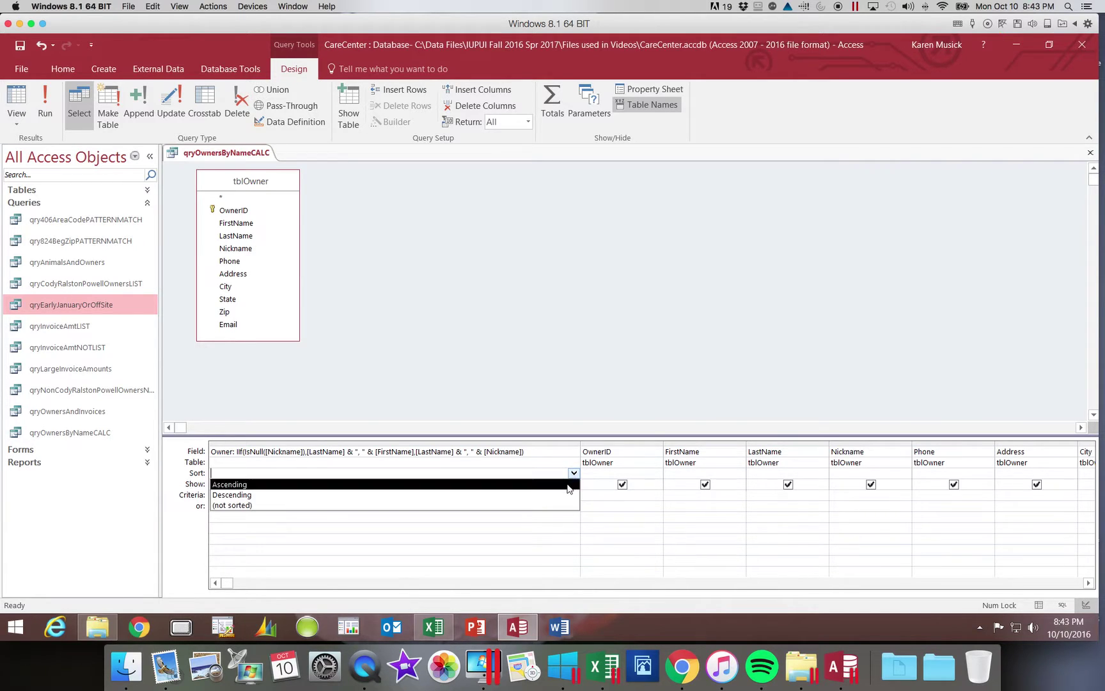
pyautogui.click(568, 485)
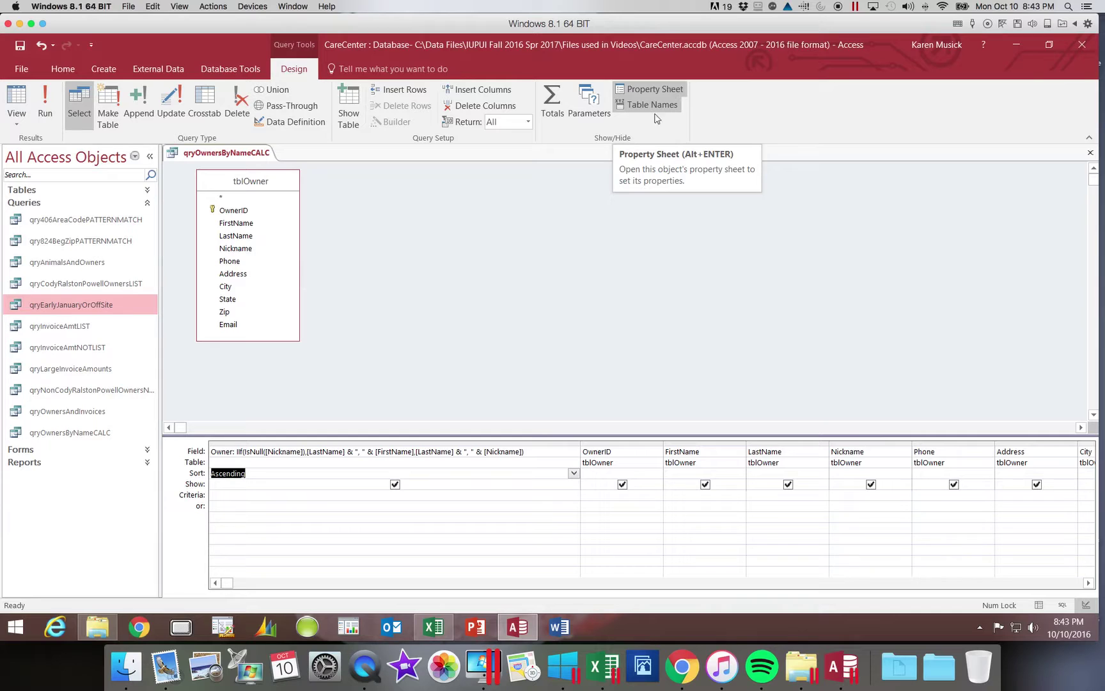
# - Inspect the Caption property in the Owner field's property sheet, leave it blank, and close the sheet
pyautogui.click(430, 450)
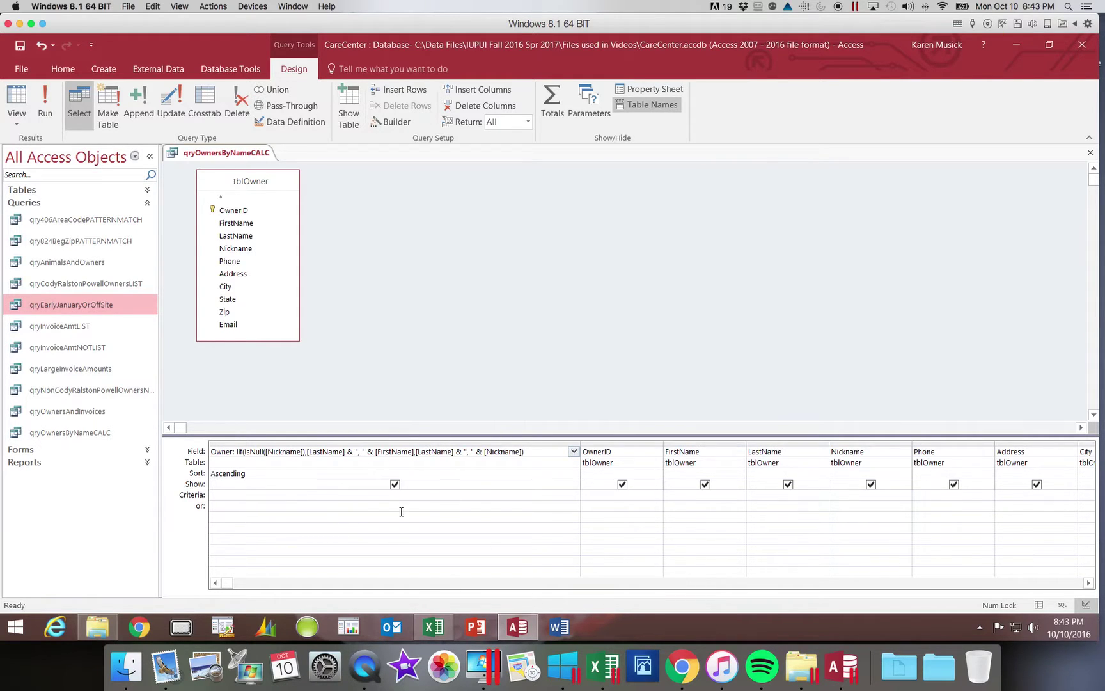
pyautogui.click(626, 91)
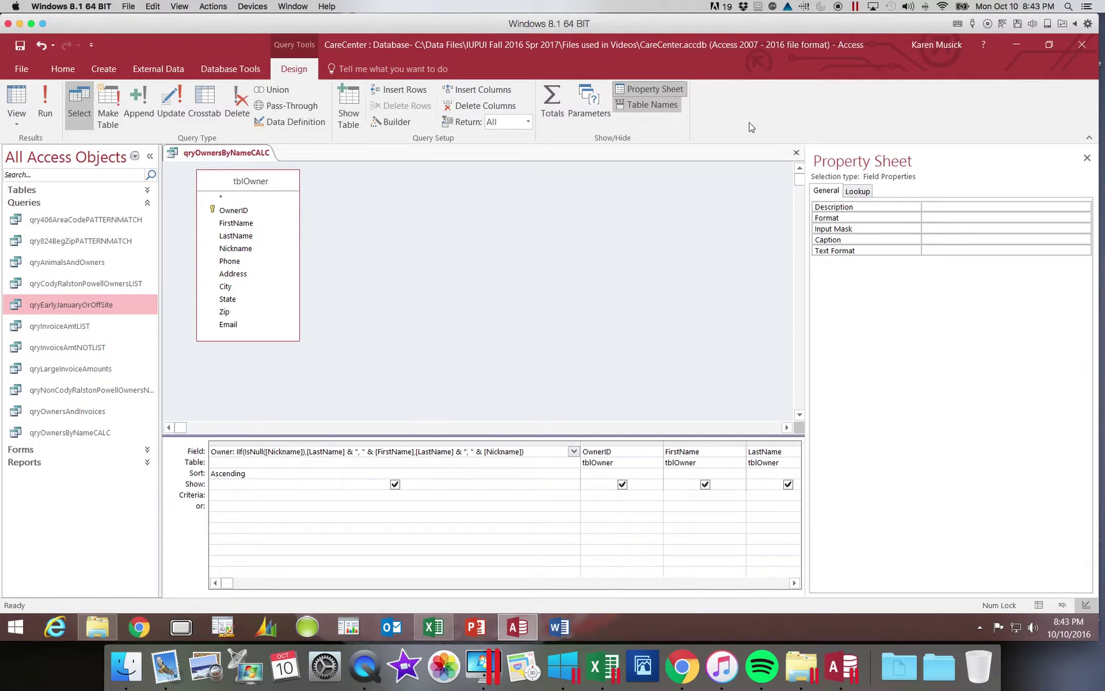
pyautogui.click(937, 240)
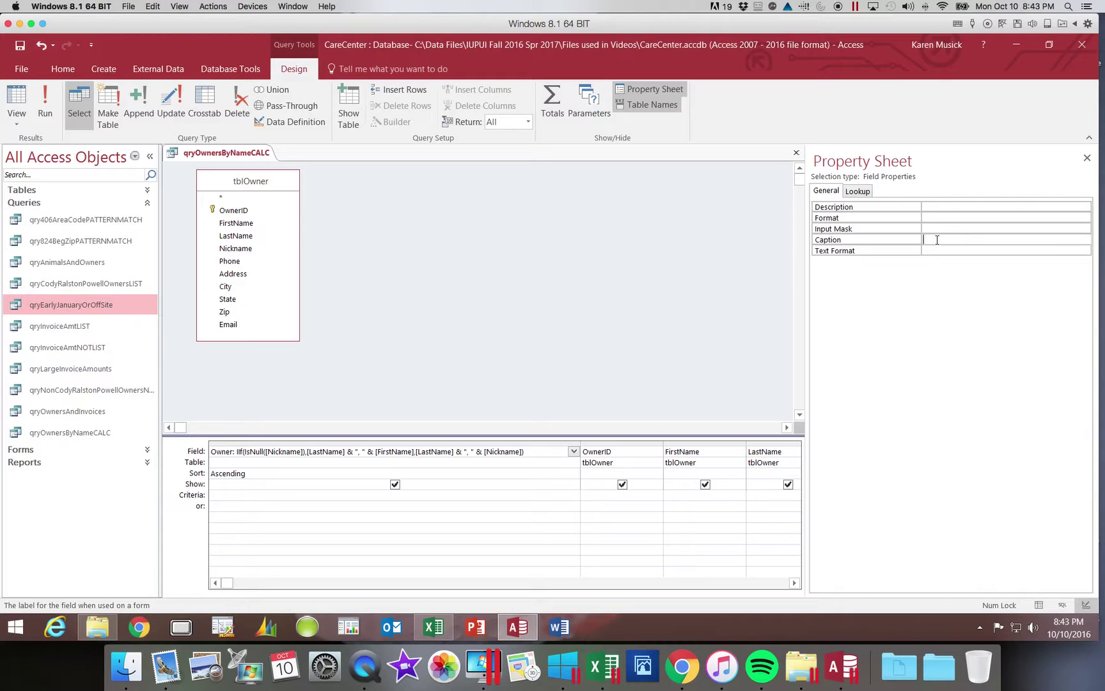
pyautogui.click(1086, 158)
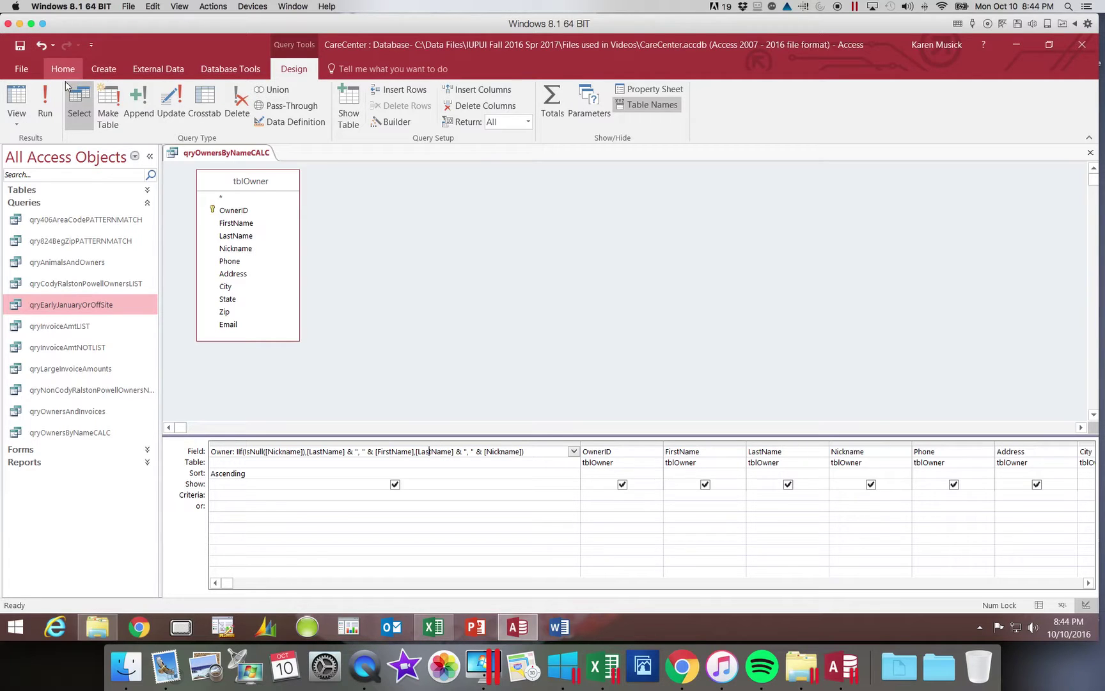
# - Run the query and fit the Owner column's width to its longest entry, checking the first two records
pyautogui.click(43, 109)
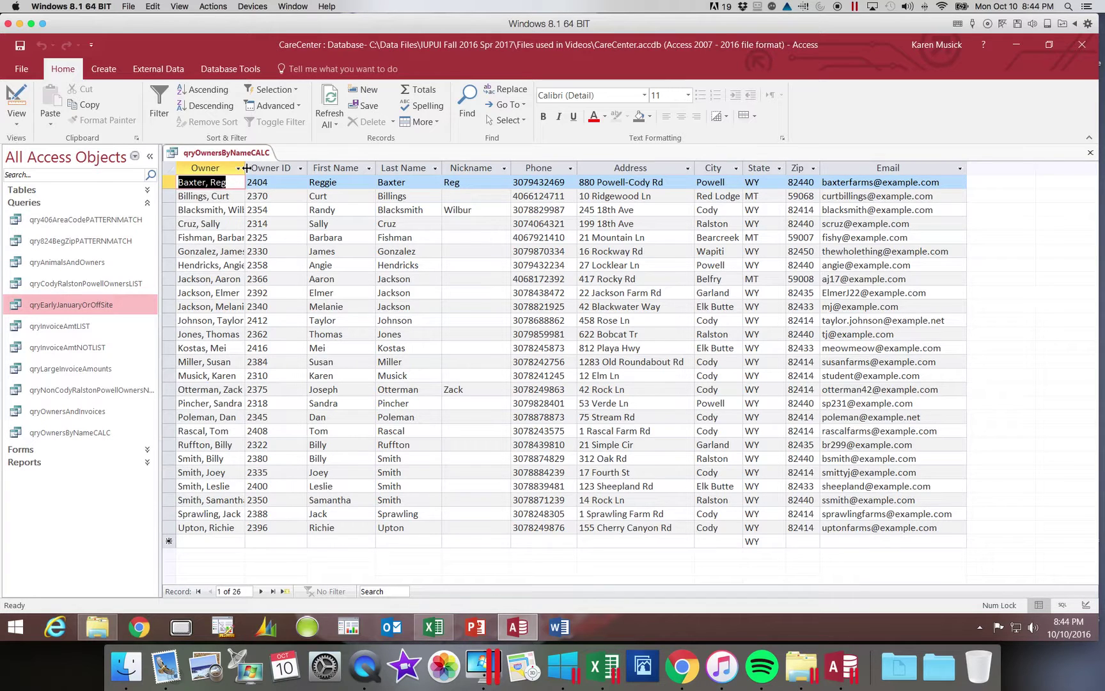
pyautogui.doubleClick(246, 168)
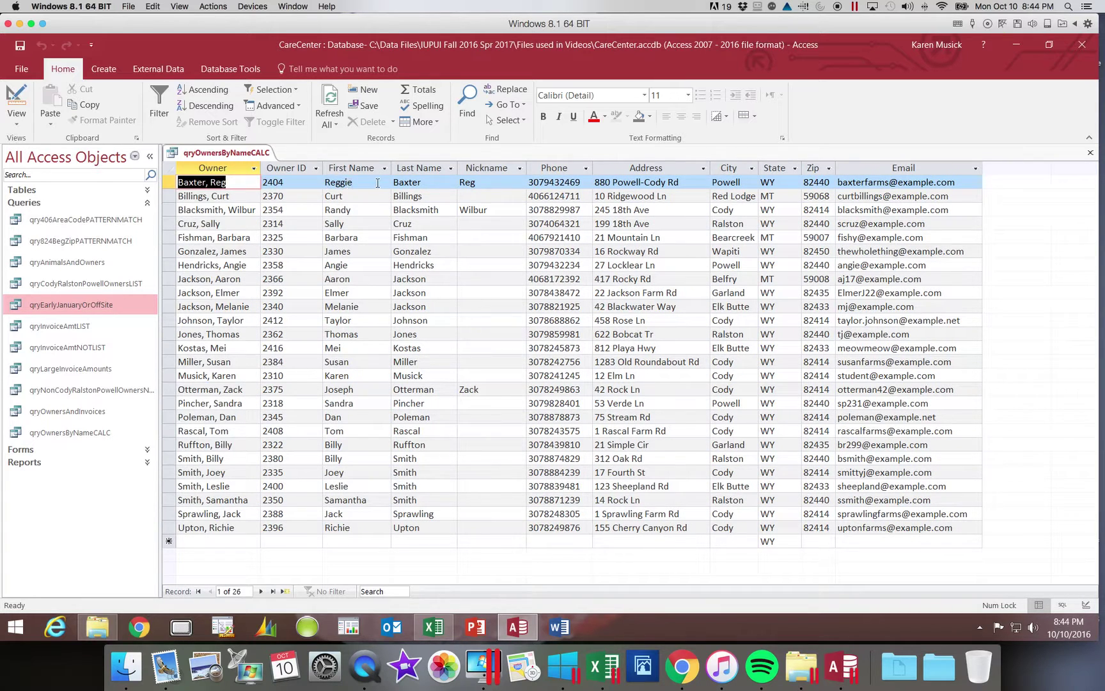
pyautogui.click(170, 182)
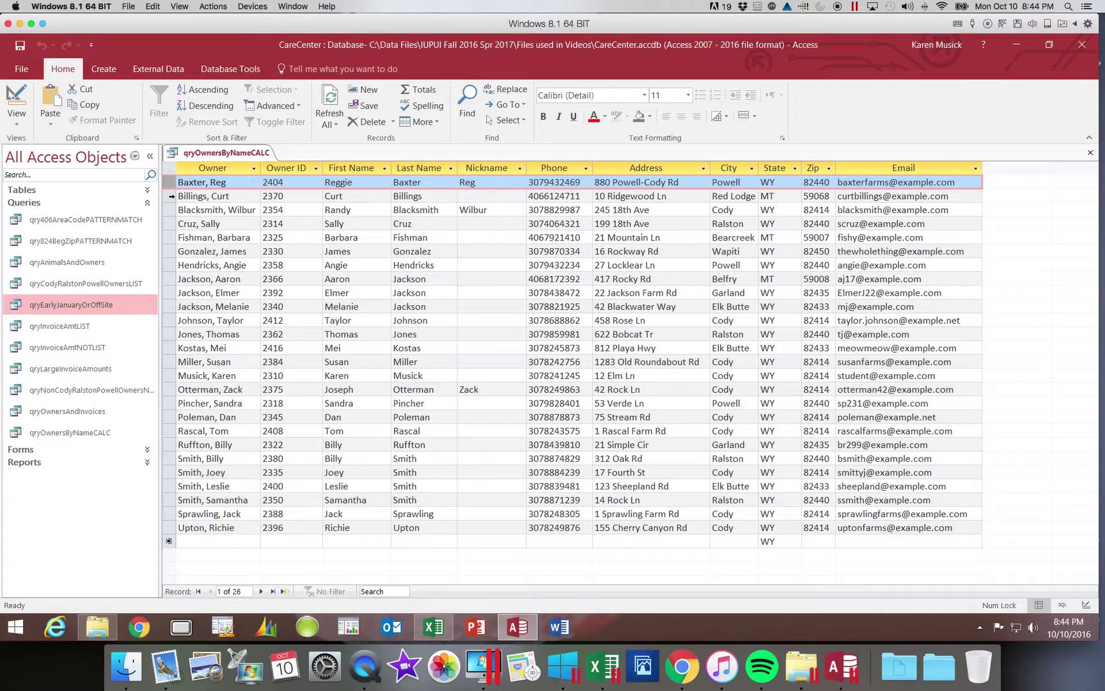
pyautogui.click(166, 196)
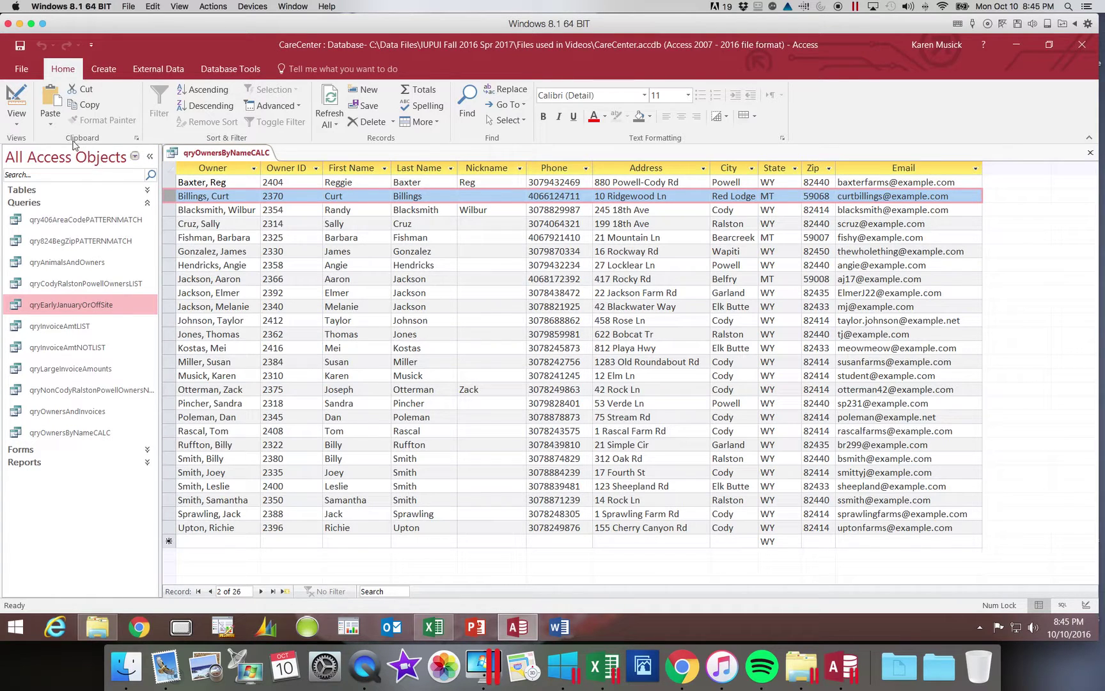
# - Recheck the Owner expression in the query's design, rerun the query, and close it with its changes saved
pyautogui.click(14, 99)
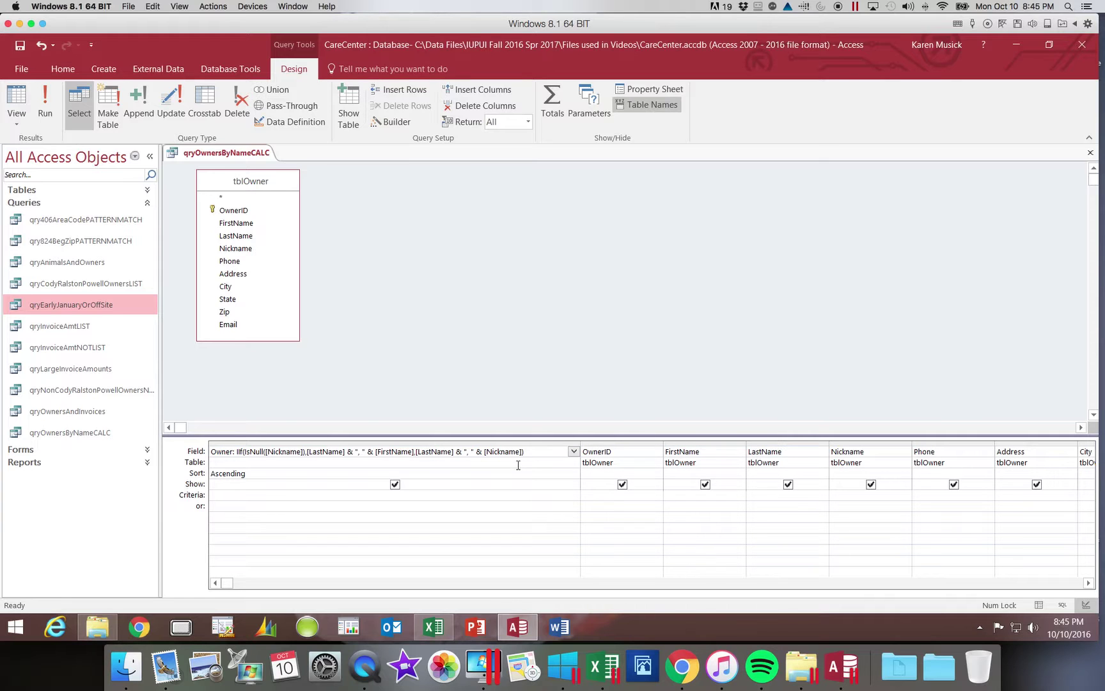
pyautogui.click(44, 101)
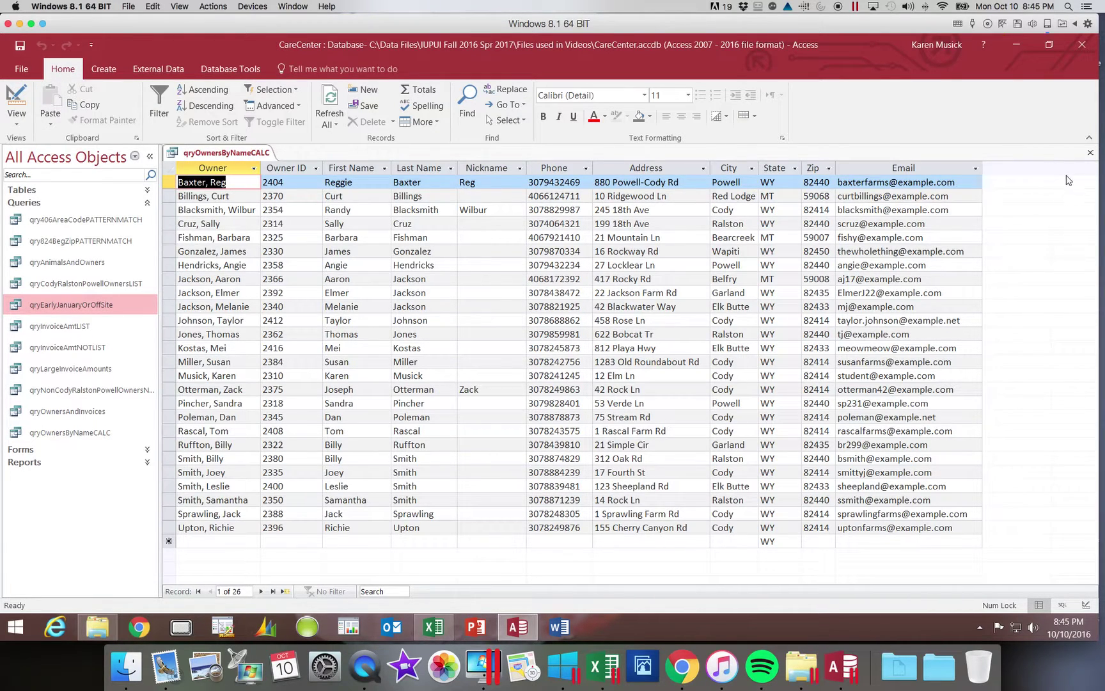
pyautogui.click(1090, 153)
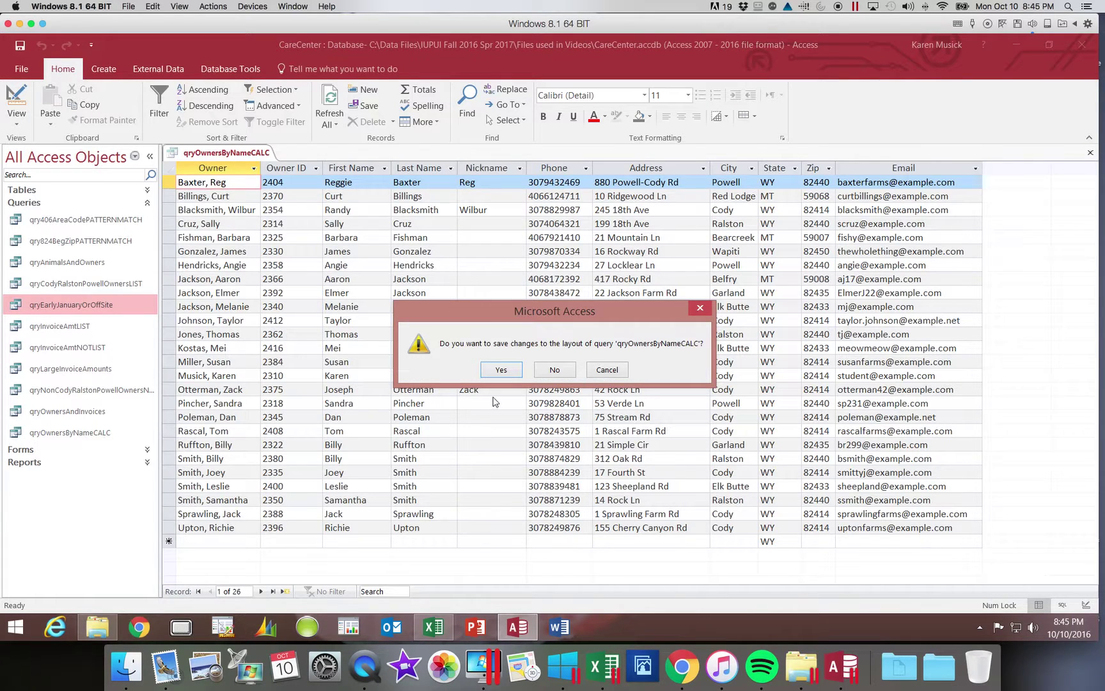
pyautogui.click(504, 371)
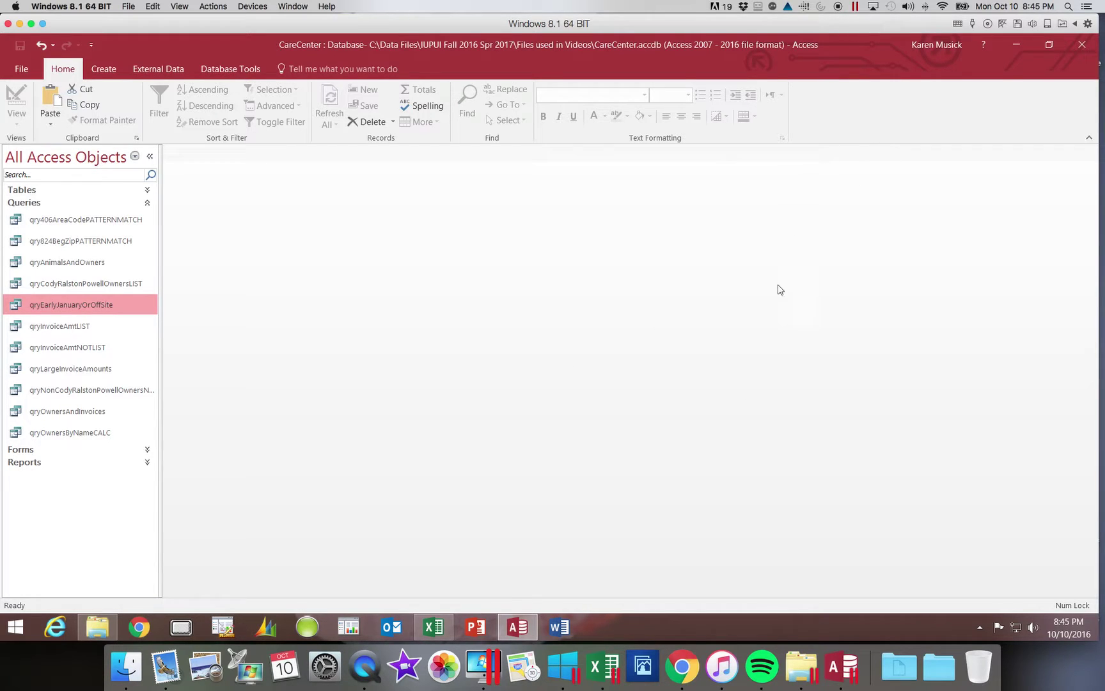
# - Switch to Excel and review the function notes on sheet M5P4a, down to the NewFieldName: Formula row
pyautogui.click(446, 630)
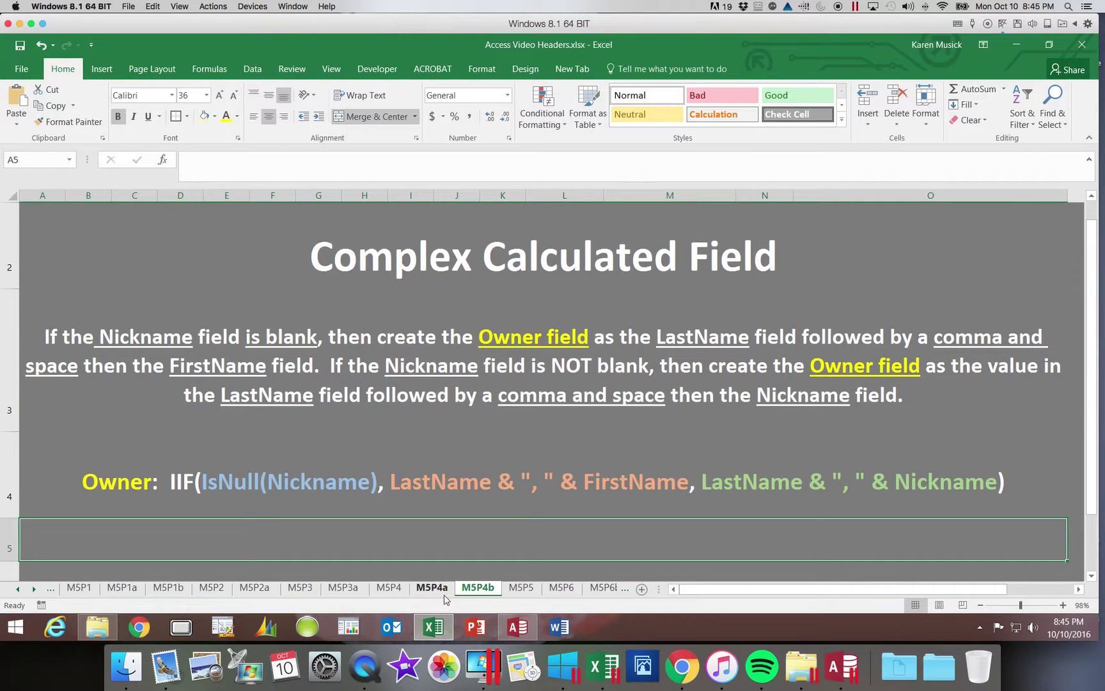
pyautogui.click(443, 592)
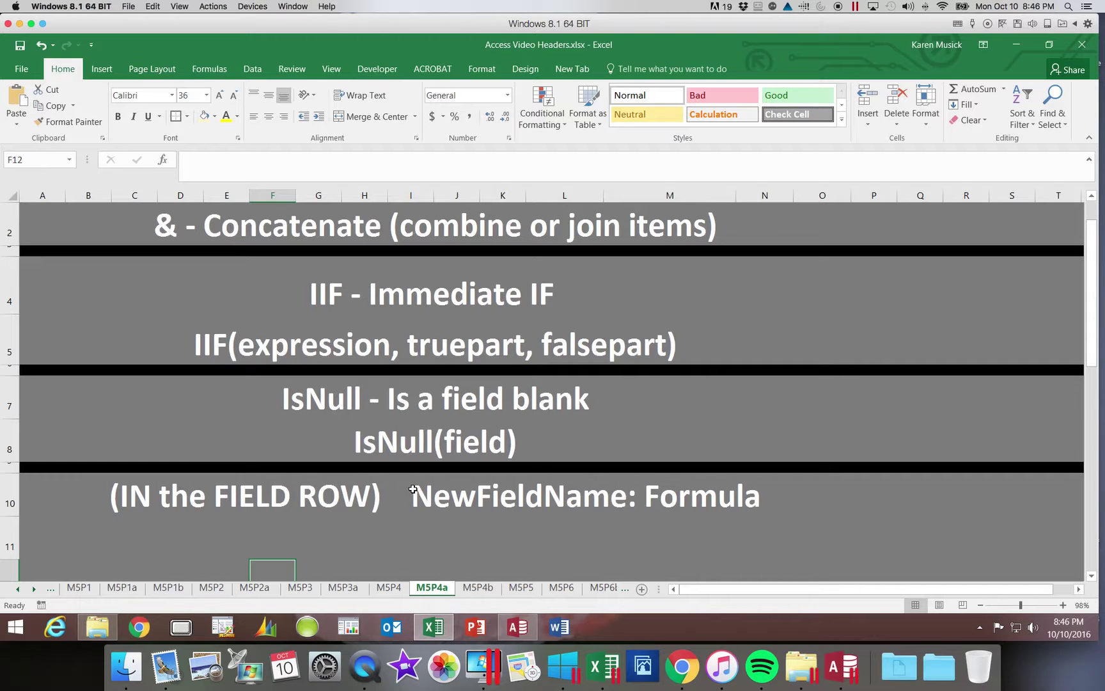
pyautogui.click(468, 503)
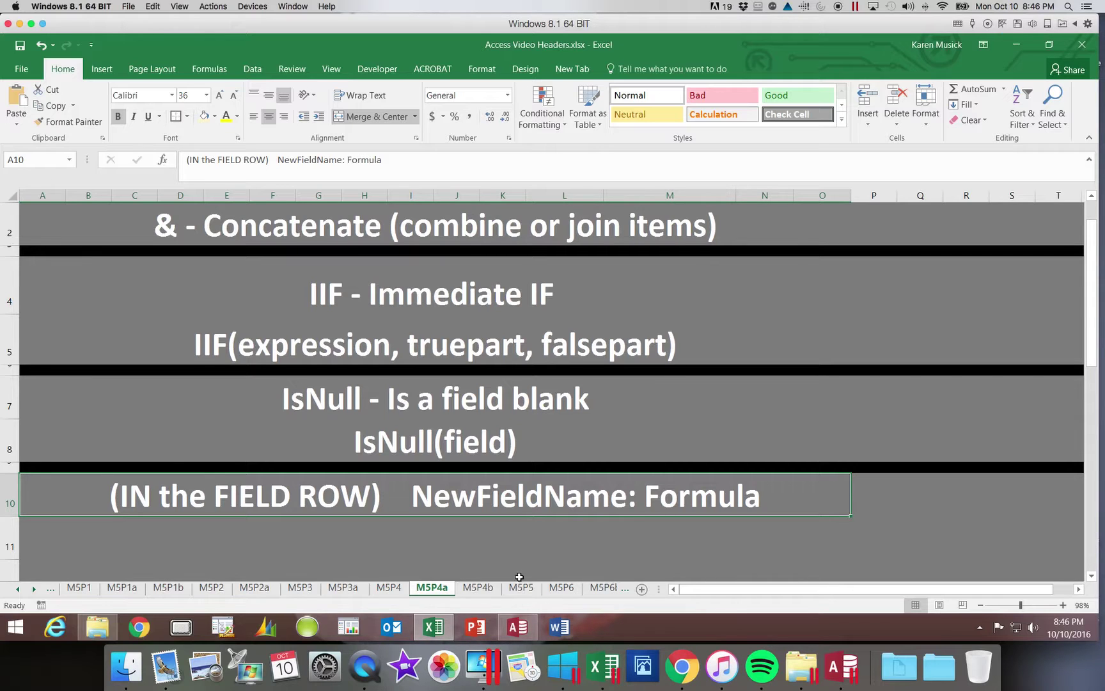
# - Switch back to Access and reopen qryOwnersByNameCALC in Design view
pyautogui.click(519, 627)
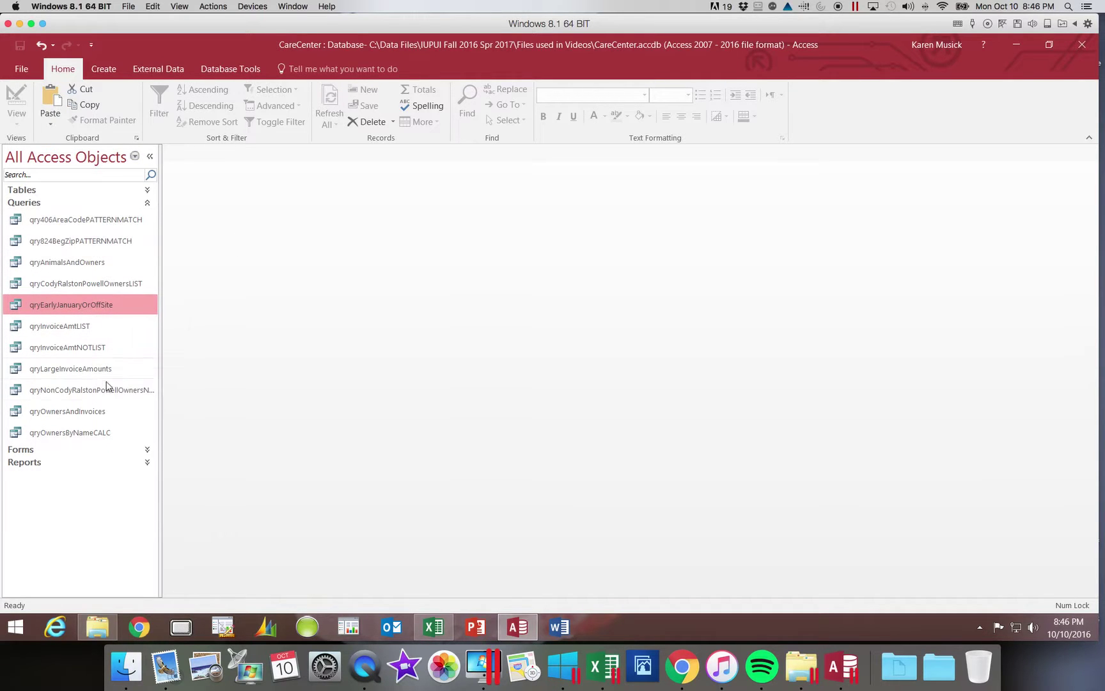
pyautogui.click(99, 430)
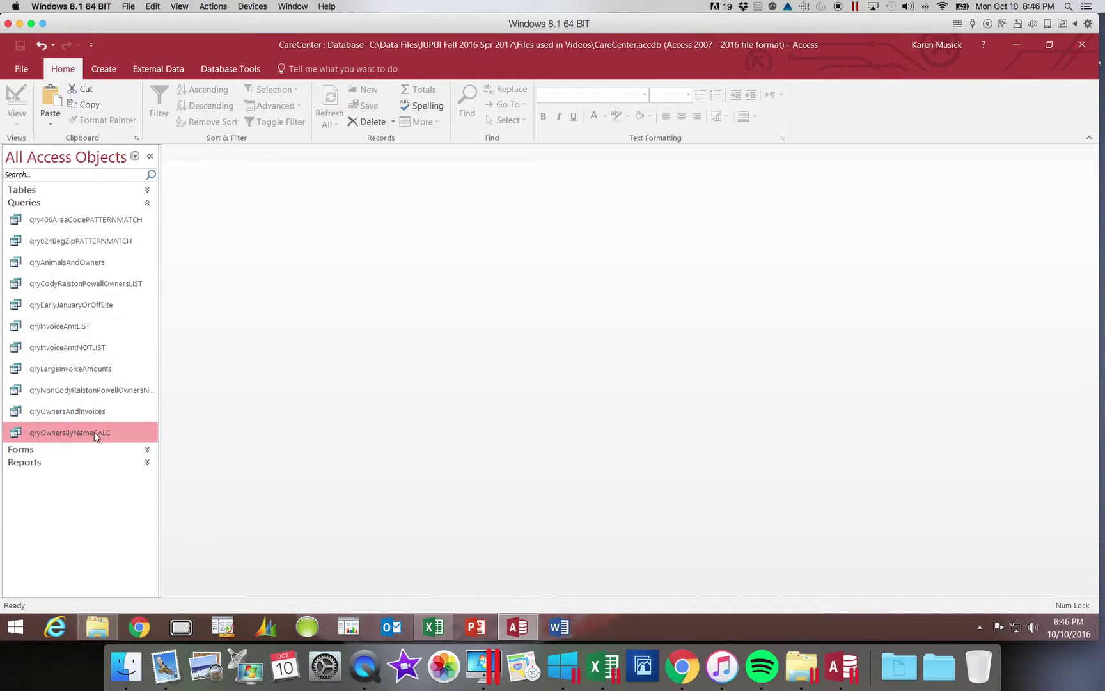
pyautogui.doubleClick(92, 435)
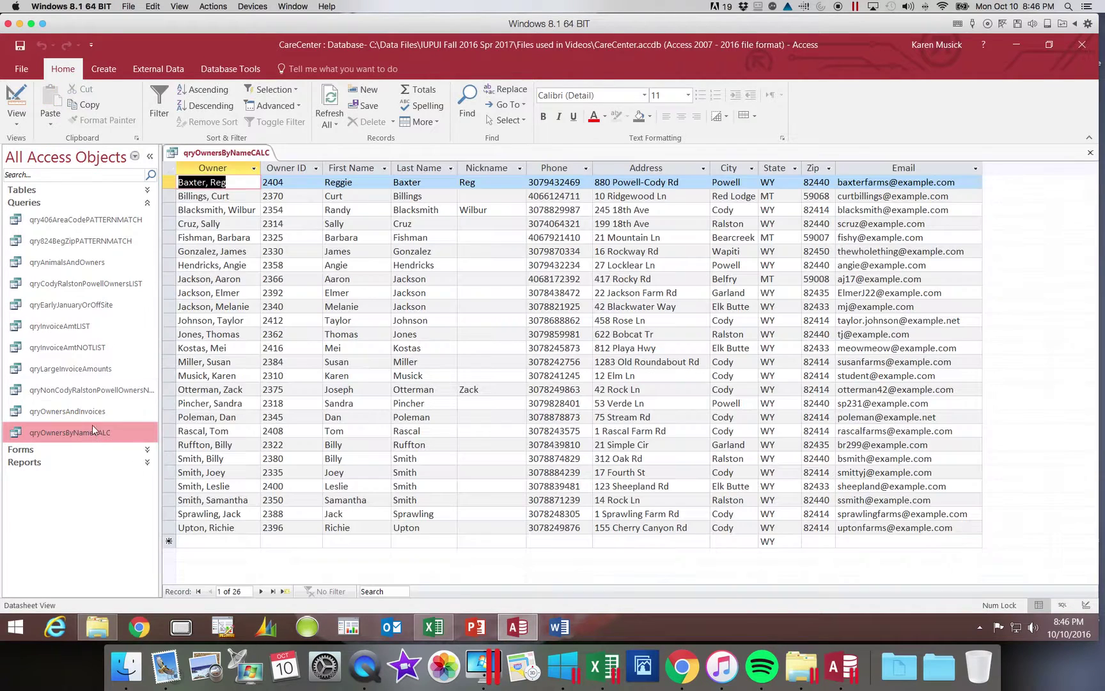
pyautogui.click(18, 95)
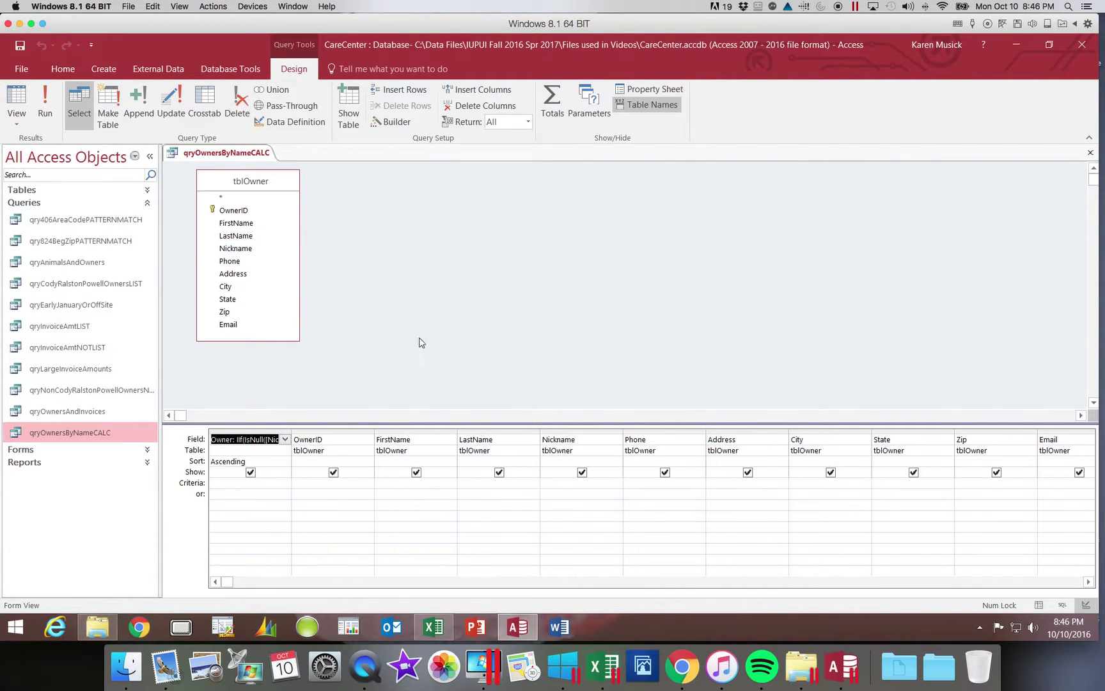
# - View the Owner field's property sheet again, and close both the sheet and the query
pyautogui.click(650, 88)
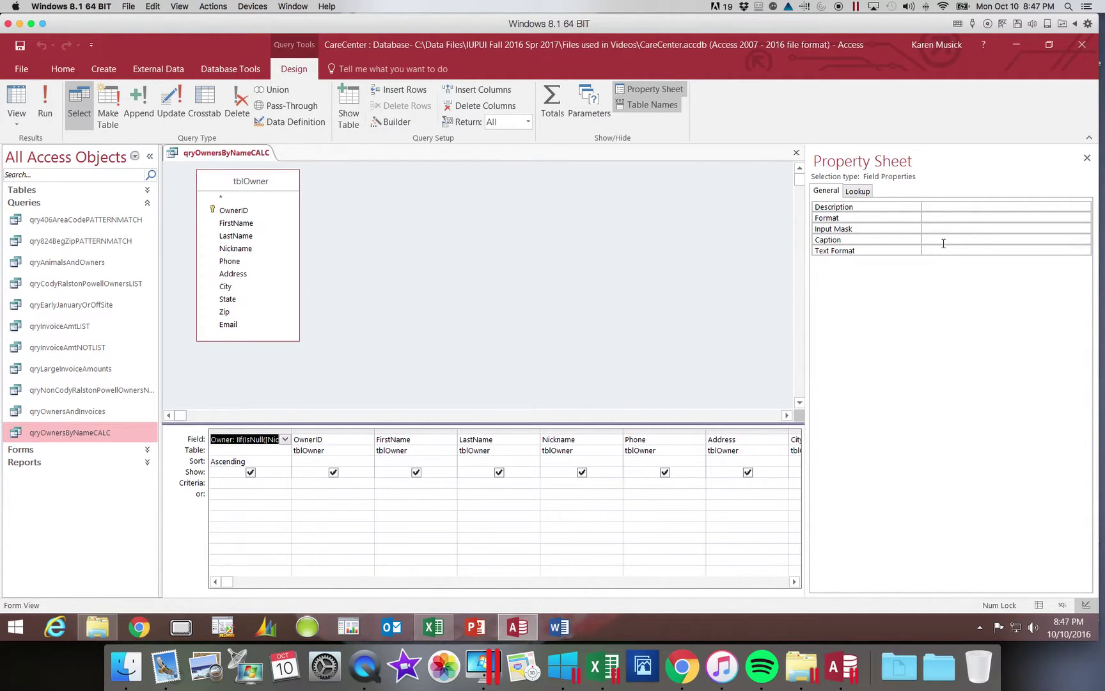
pyautogui.click(1086, 158)
pyautogui.click(1089, 153)
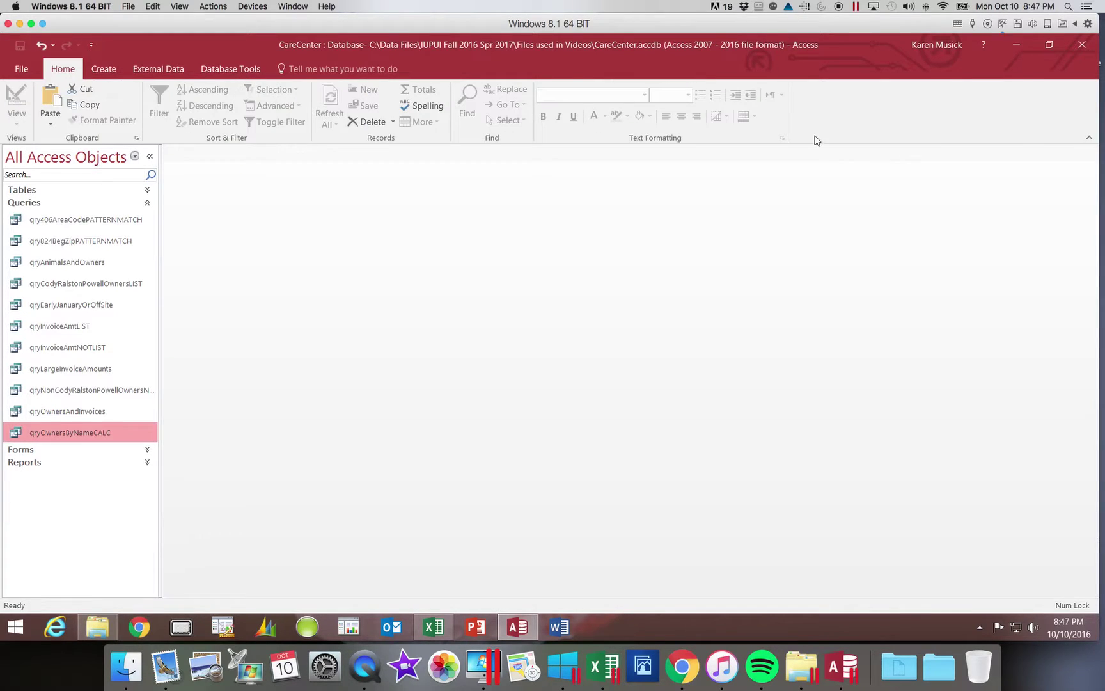